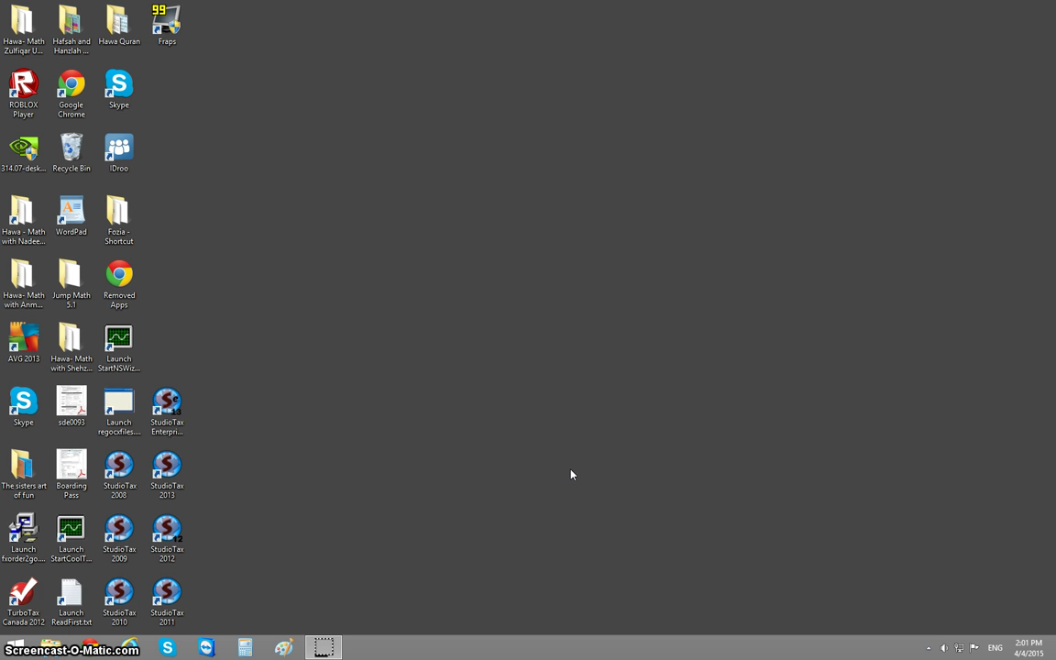
click(614, 456)
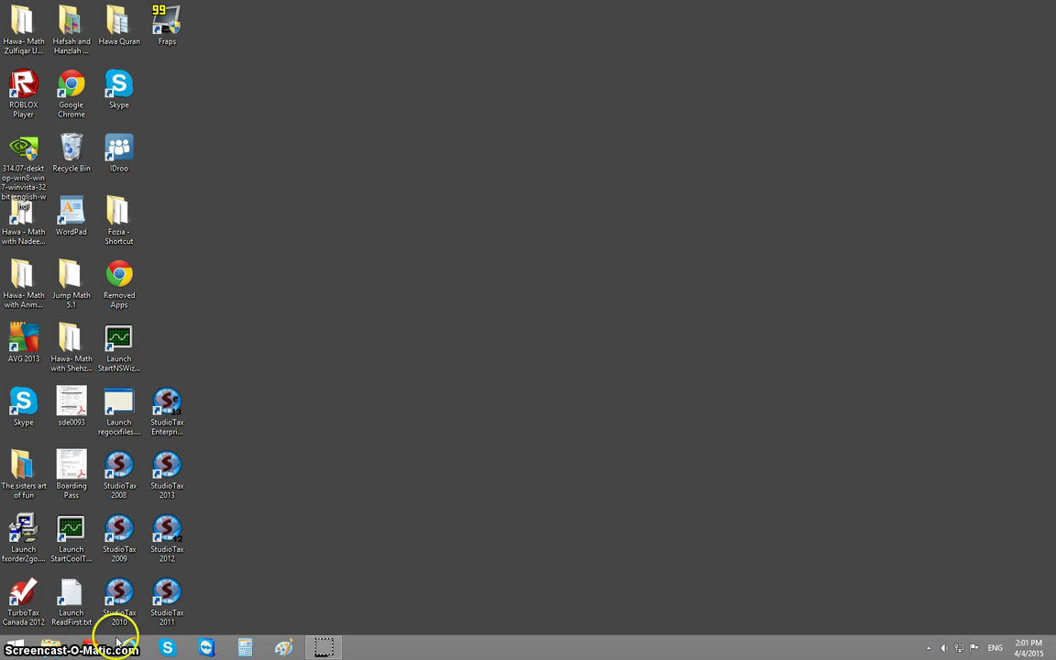
click(88, 653)
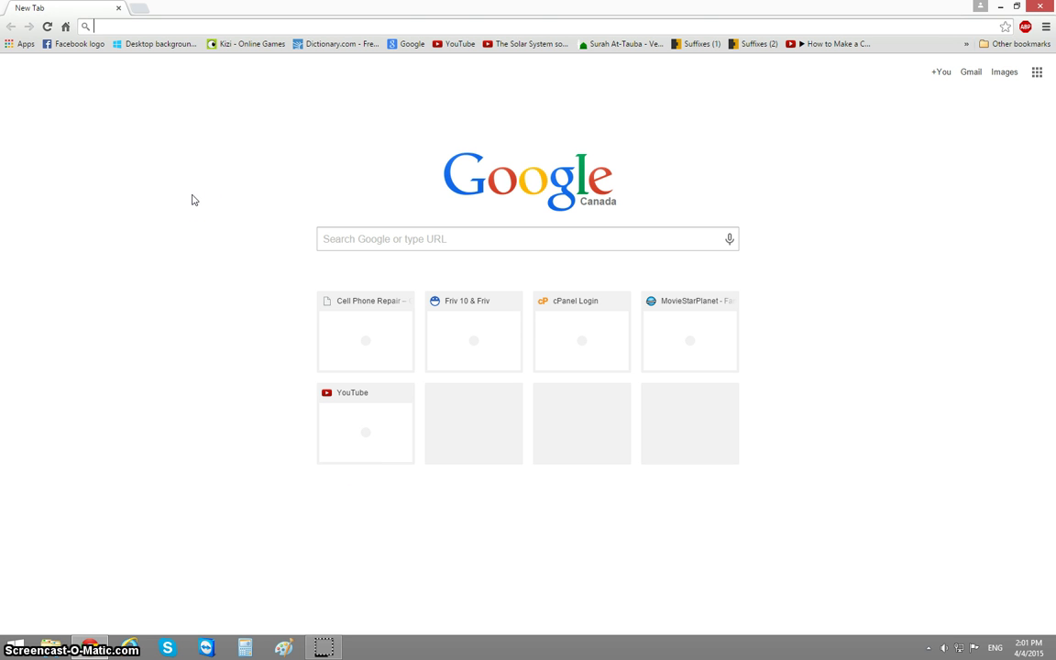
text(ww)
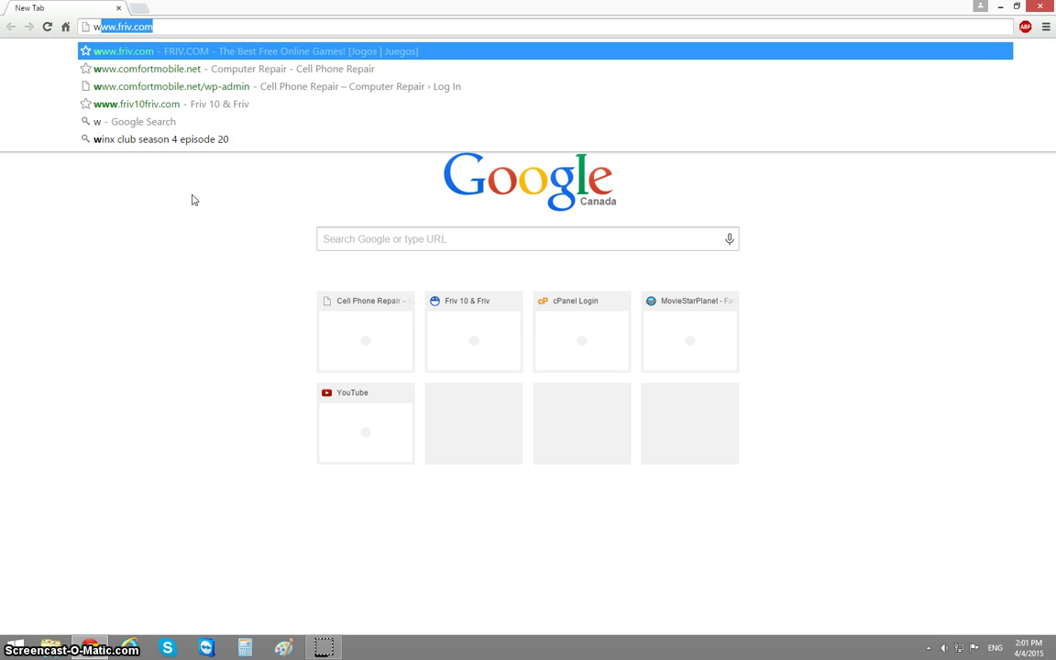
text(w)
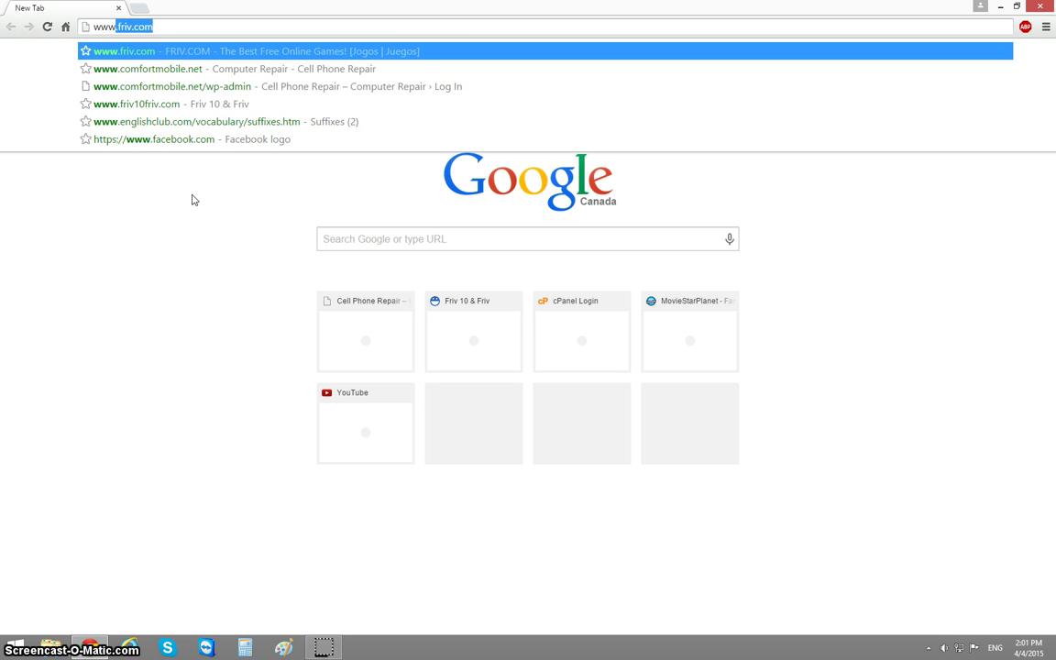
text(.com)
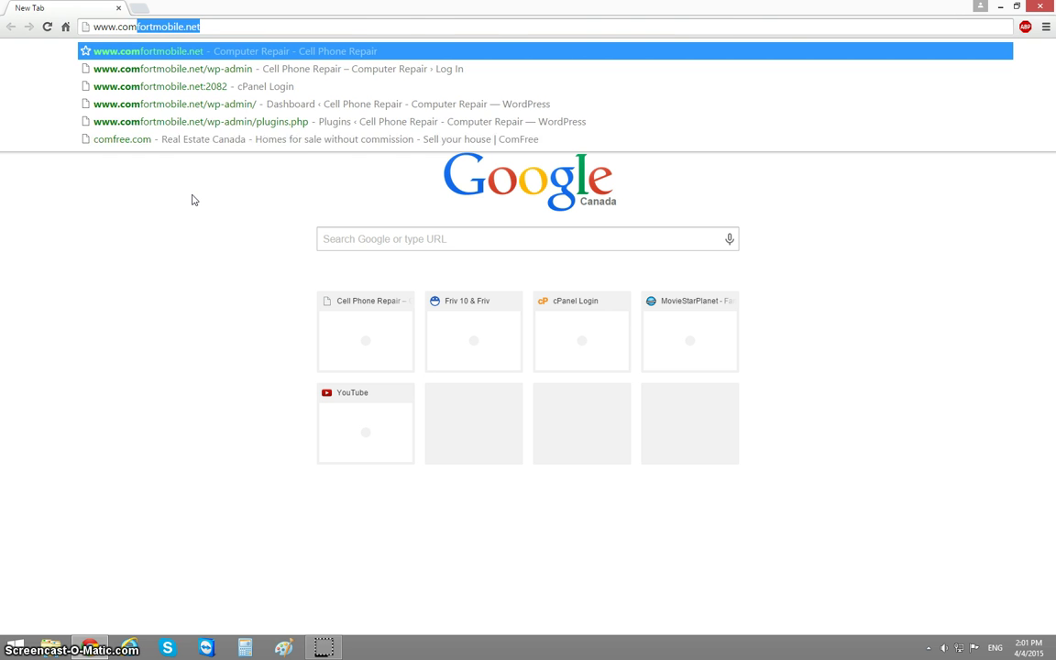
key(Return)
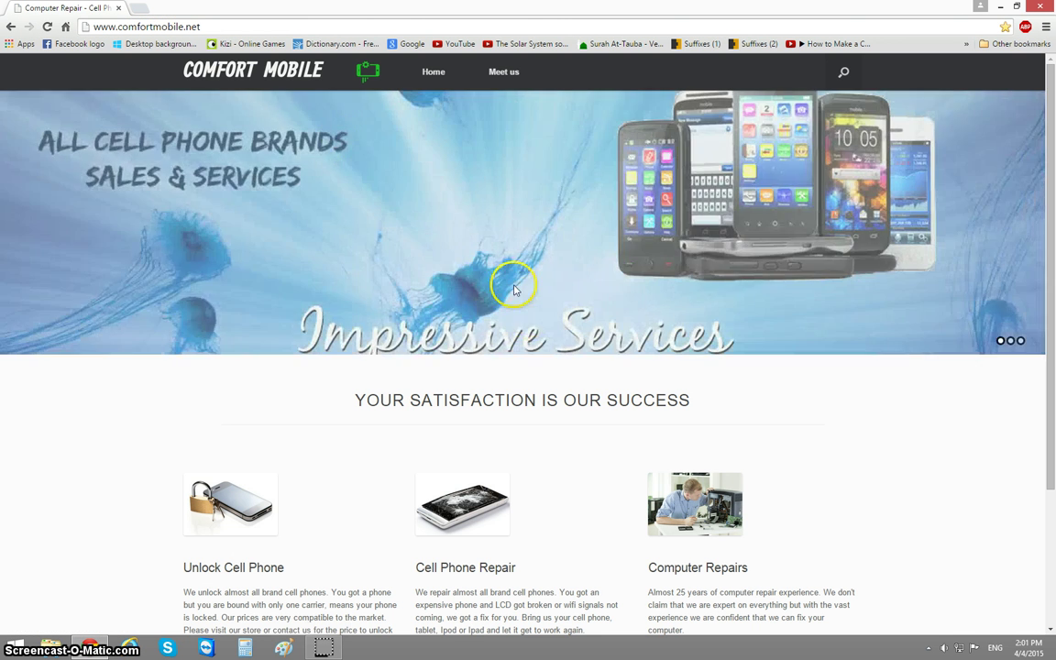
Look over the Comfort Mobile home page and its Meet us page, ending back on the home page
scroll(431, 359, down, 2)
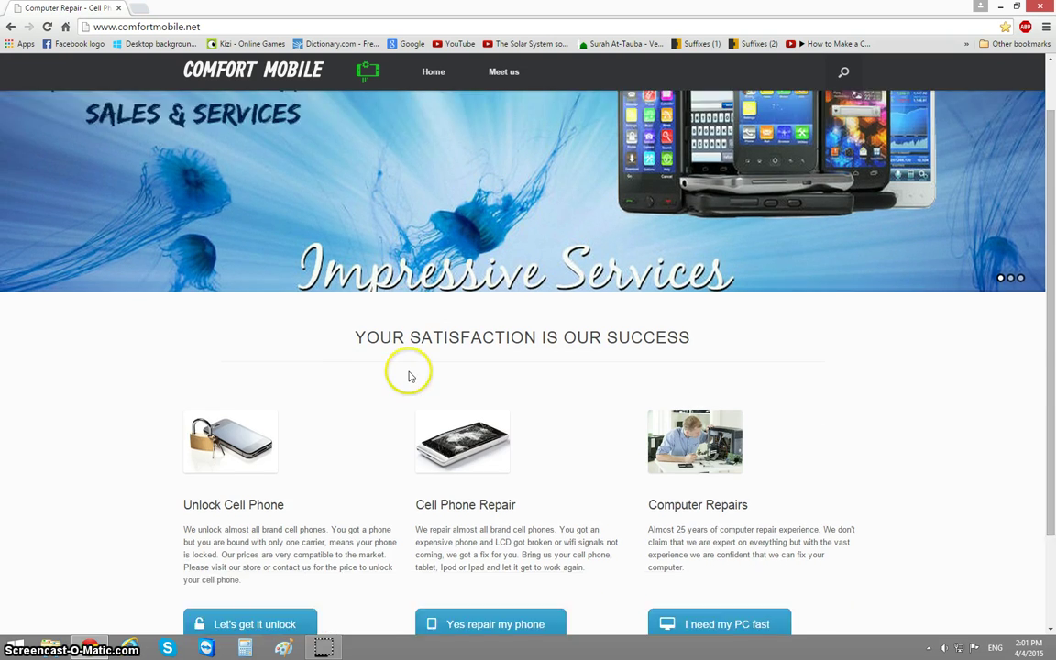
scroll(392, 404, up, 2)
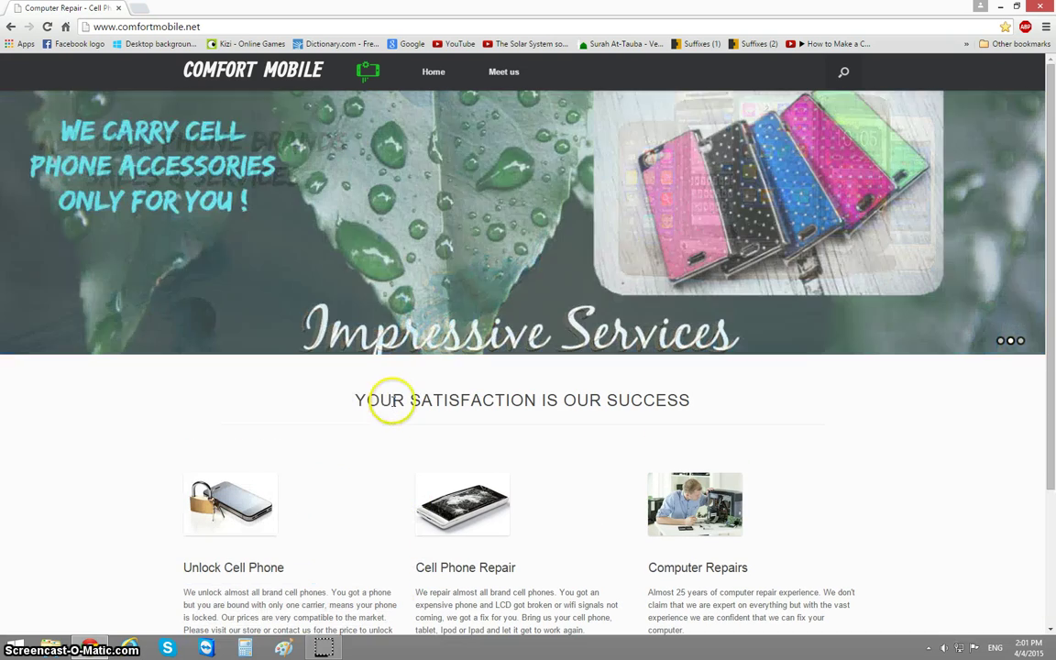
click(502, 74)
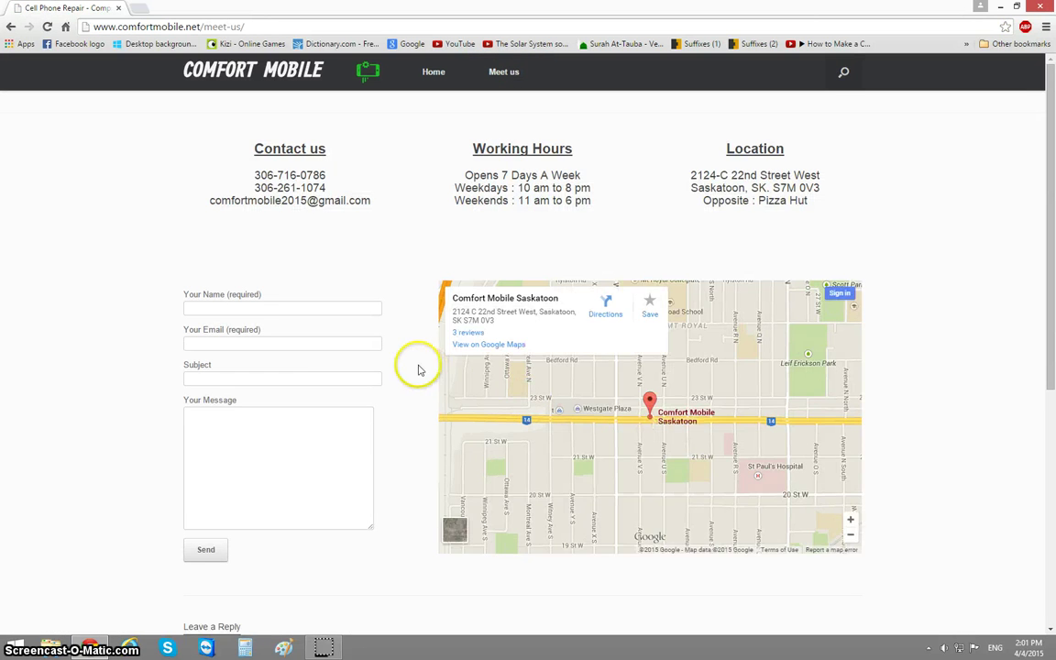
scroll(417, 367, down, 4)
scroll(414, 372, up, 4)
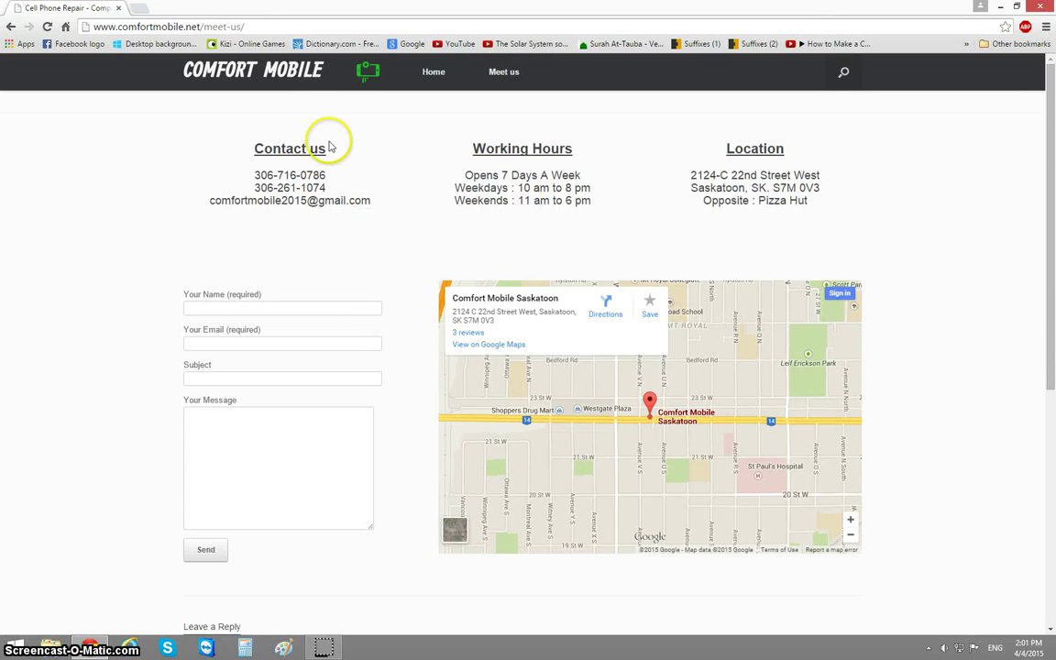
click(424, 77)
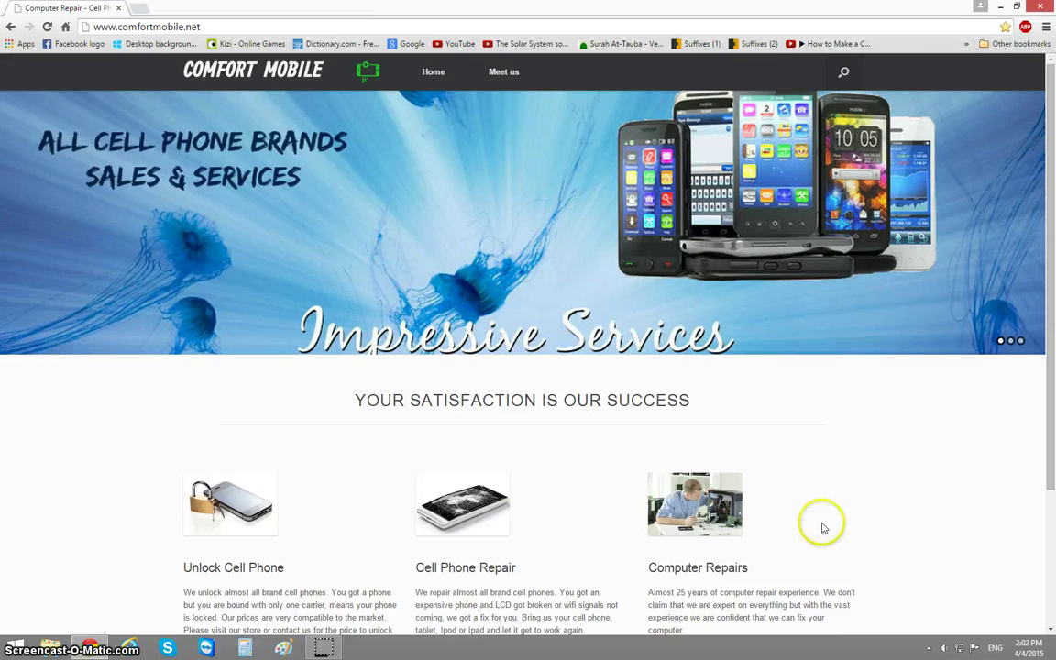
scroll(867, 521, down, 2)
scroll(867, 521, up, 2)
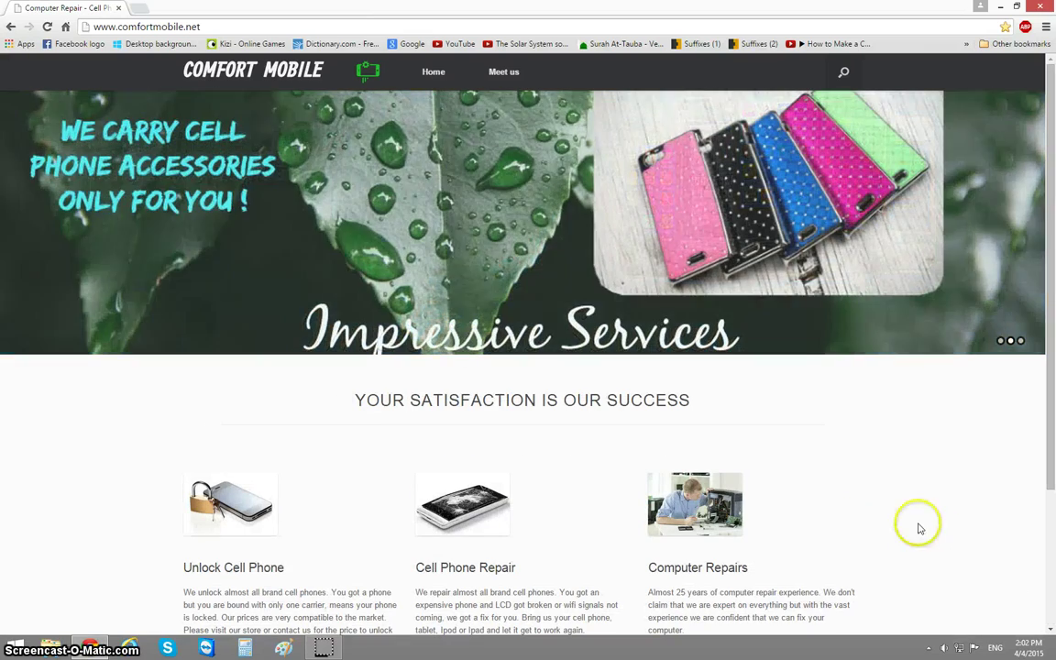
scroll(620, 457, down, 2)
scroll(587, 445, up, 2)
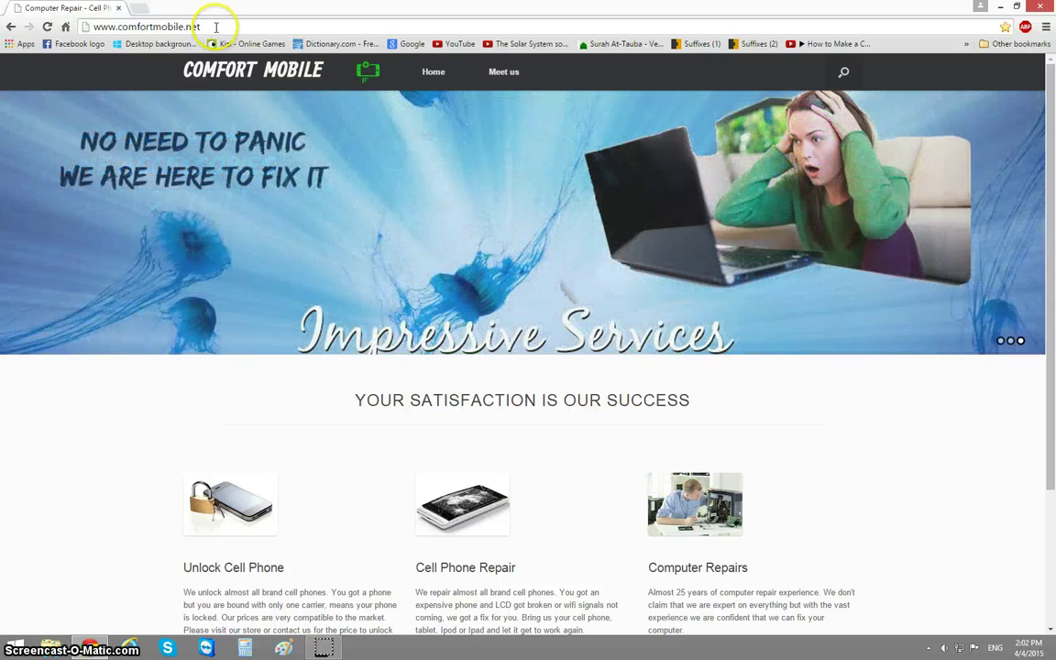
Extend the site address with /wp-admin to load the WordPress login page
click(216, 27)
click(217, 28)
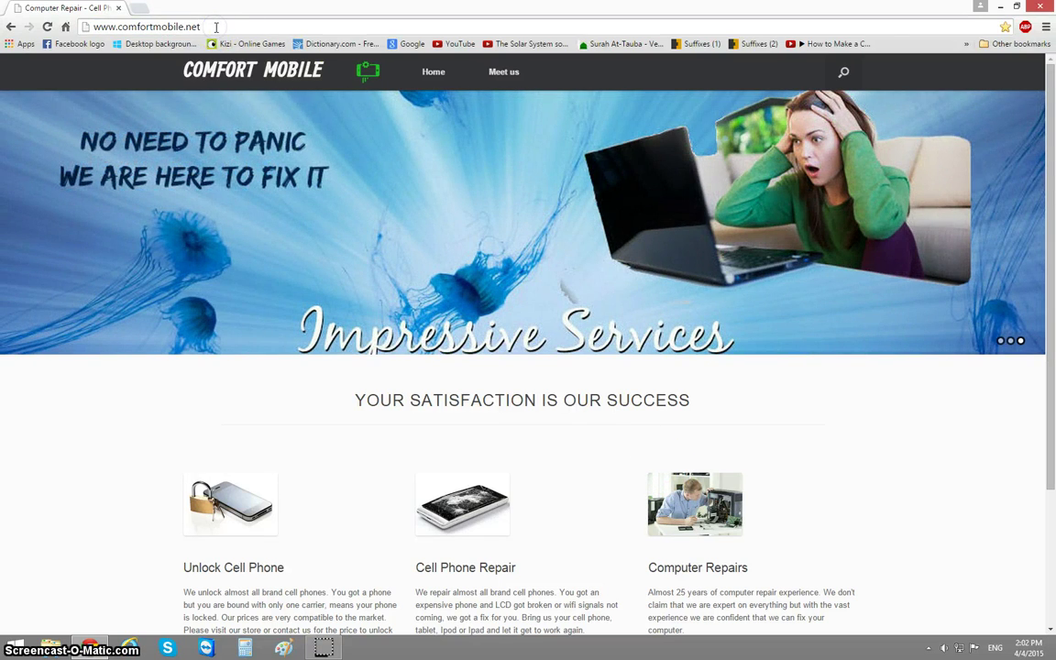
text(/)
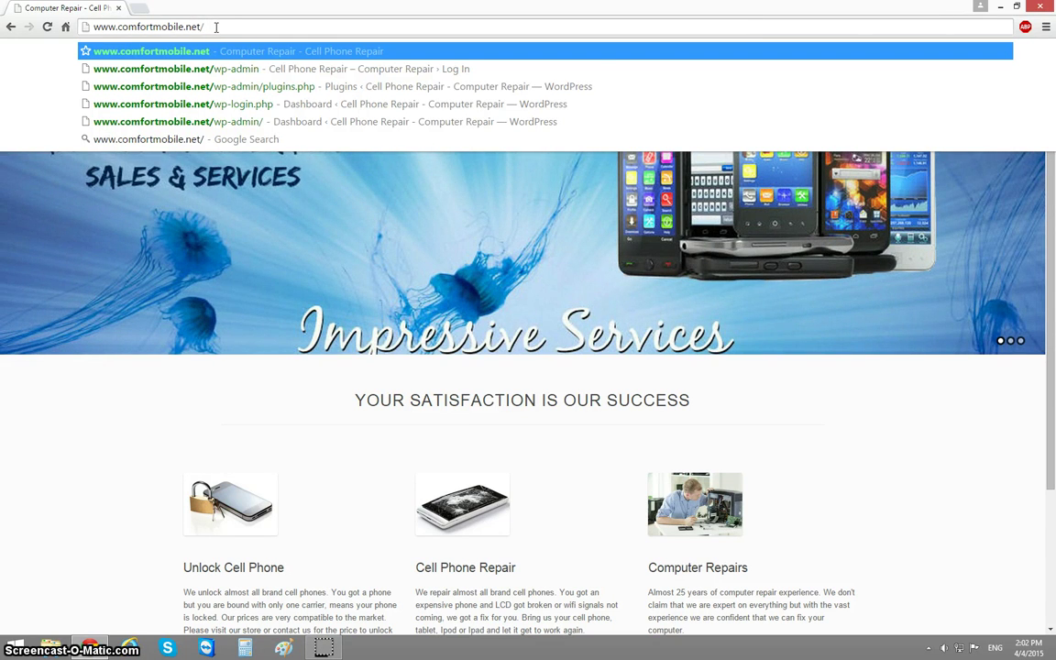
text(wp)
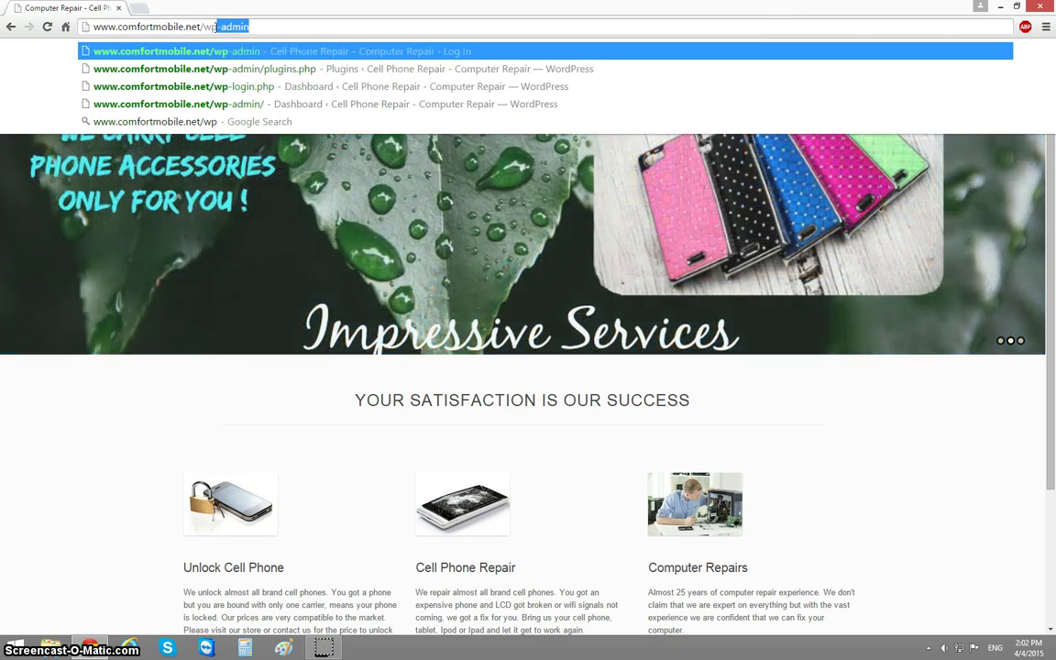
key(Return)
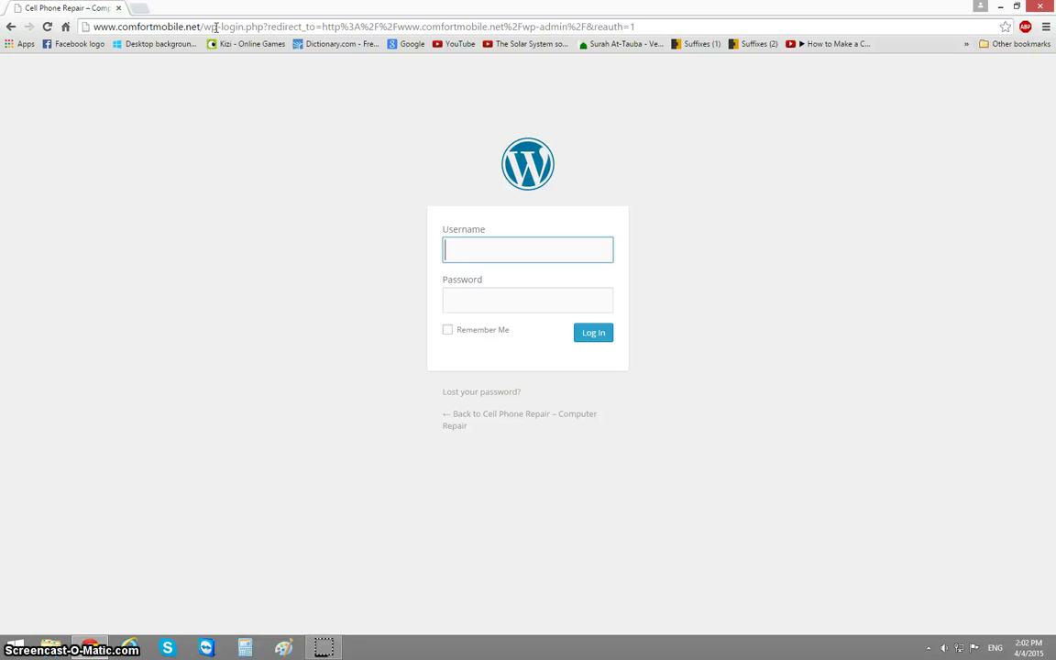
Log in to WordPress with the username admin and the account password, and decline to have the browser save the password
text(admin)
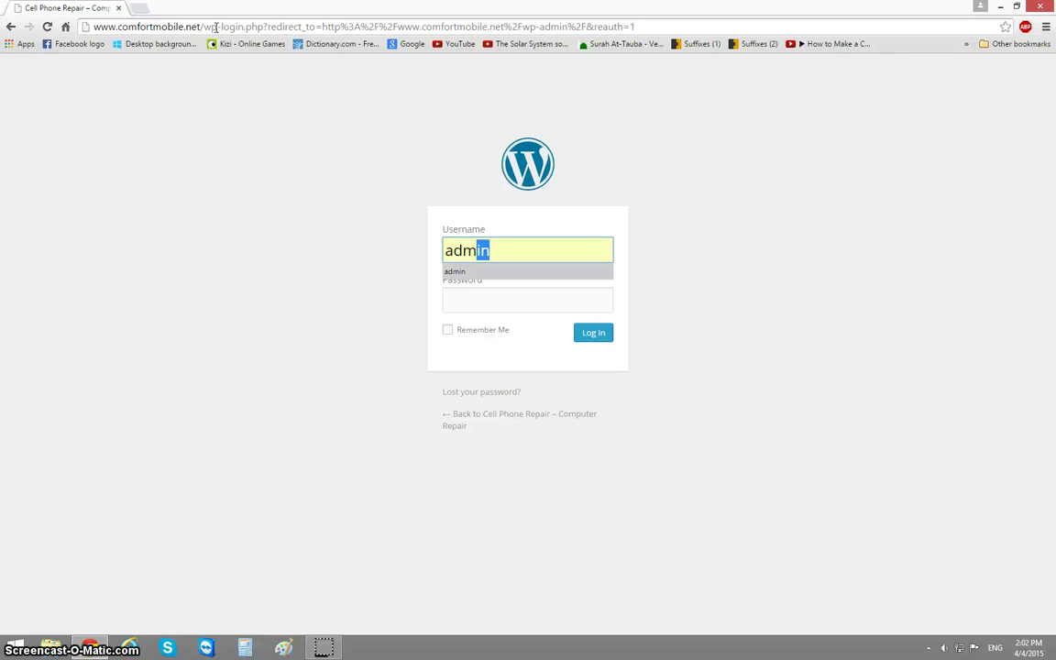
key(Tab)
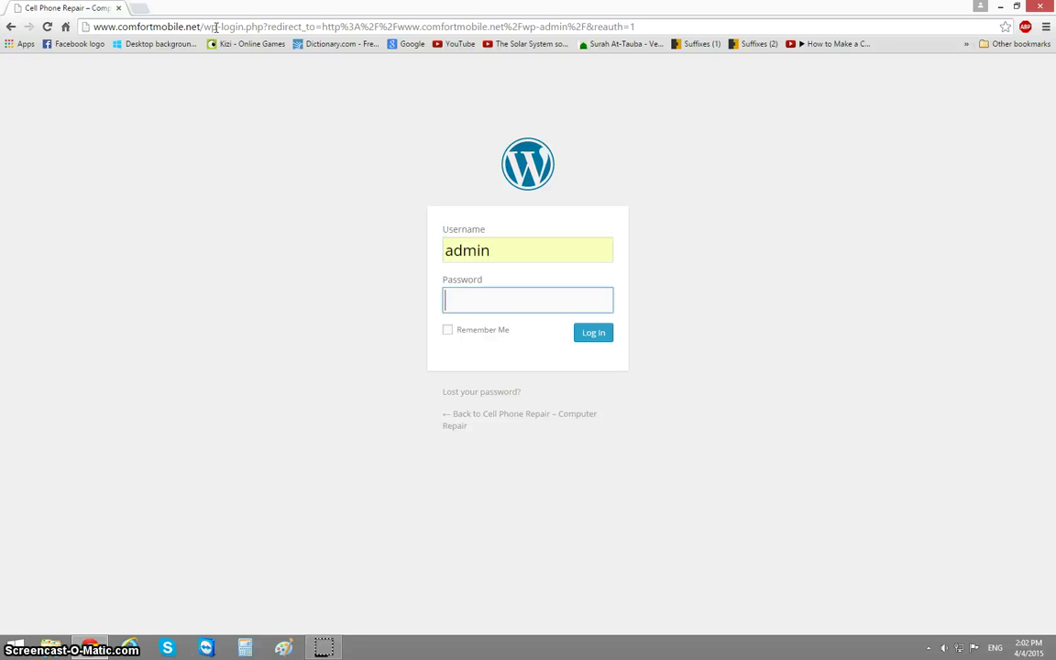
text(*******)
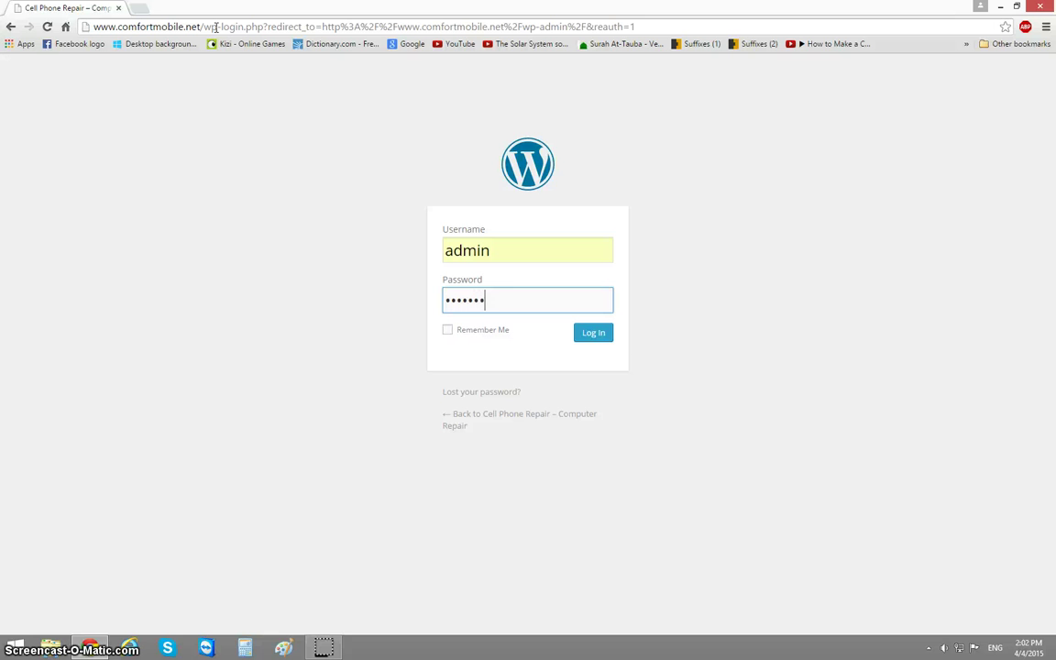
text(*)
key(Return)
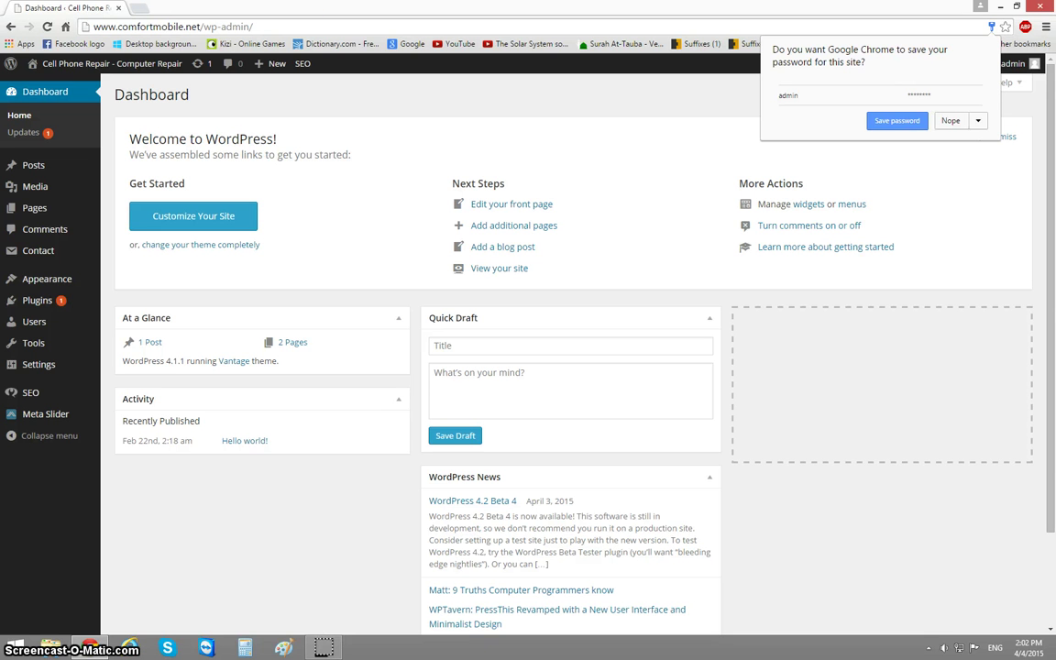
click(949, 126)
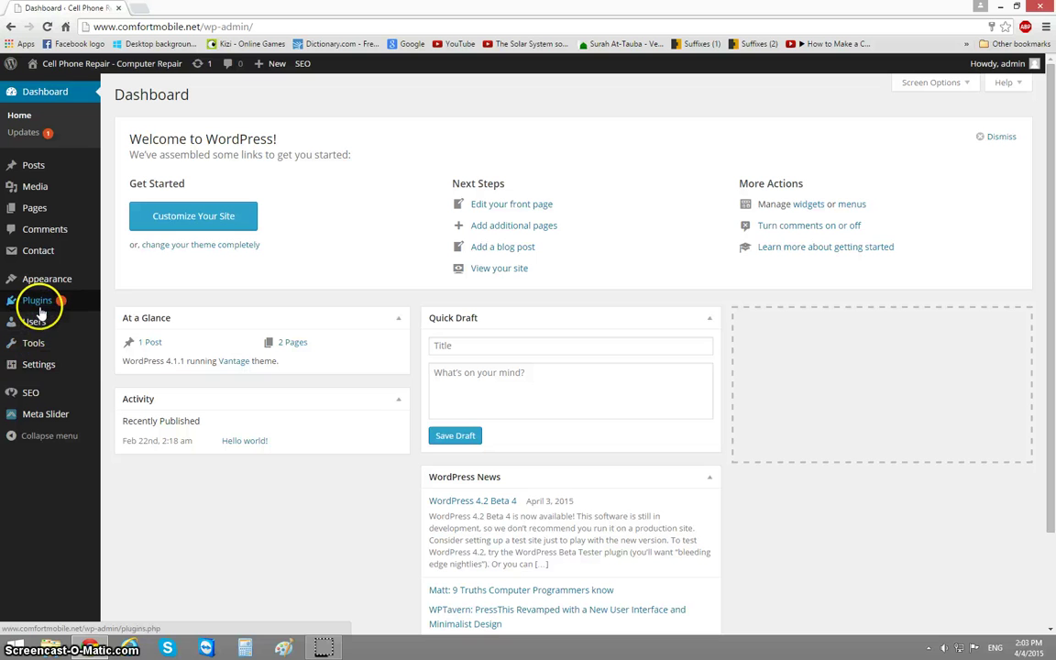
Open the list of installed plugins and go on to adding a new plugin
mouse_move(41, 310)
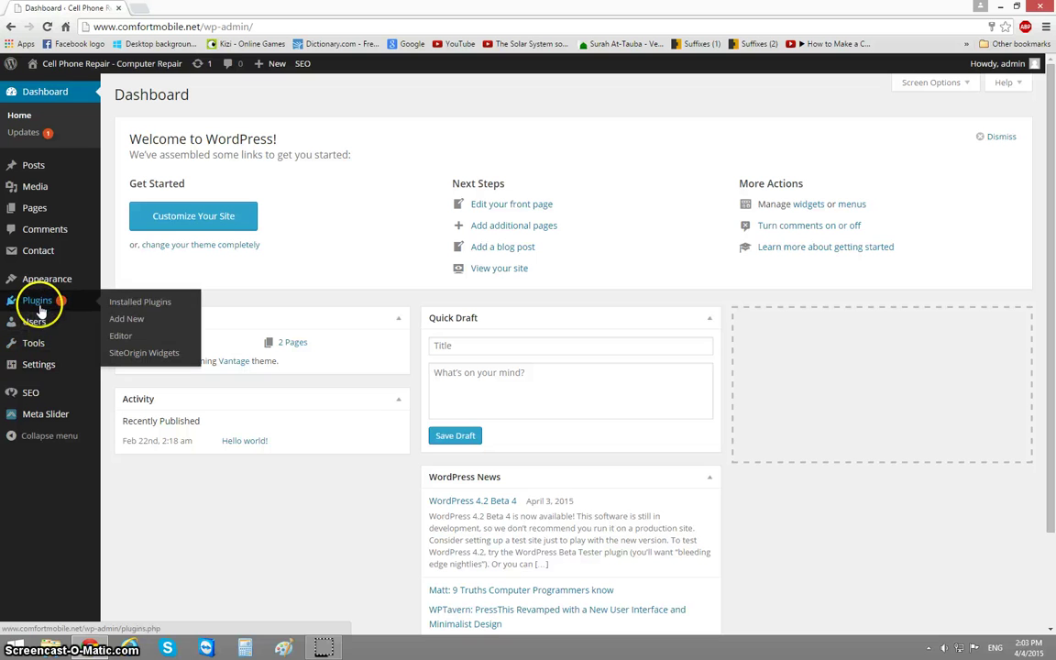
click(152, 309)
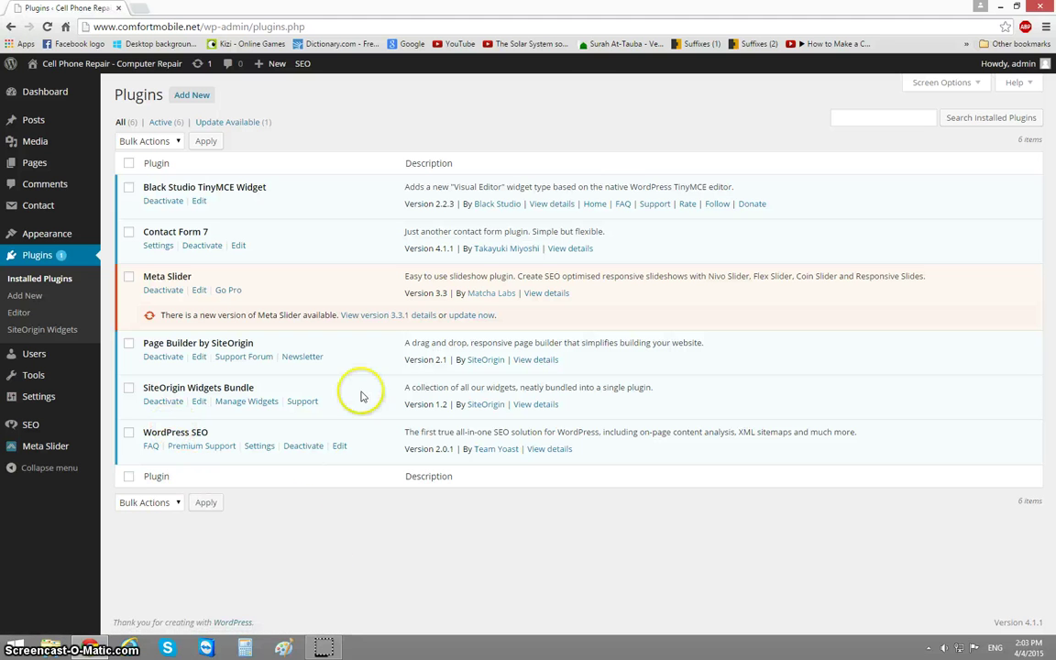
click(192, 95)
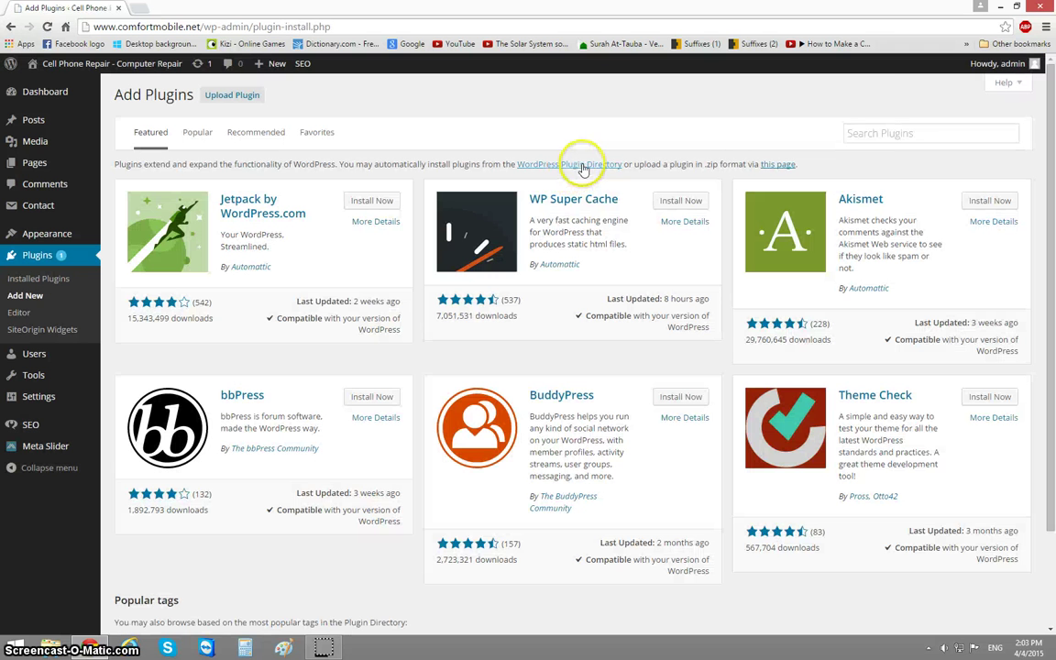
Search the plugin directory for backupwordpress
click(924, 129)
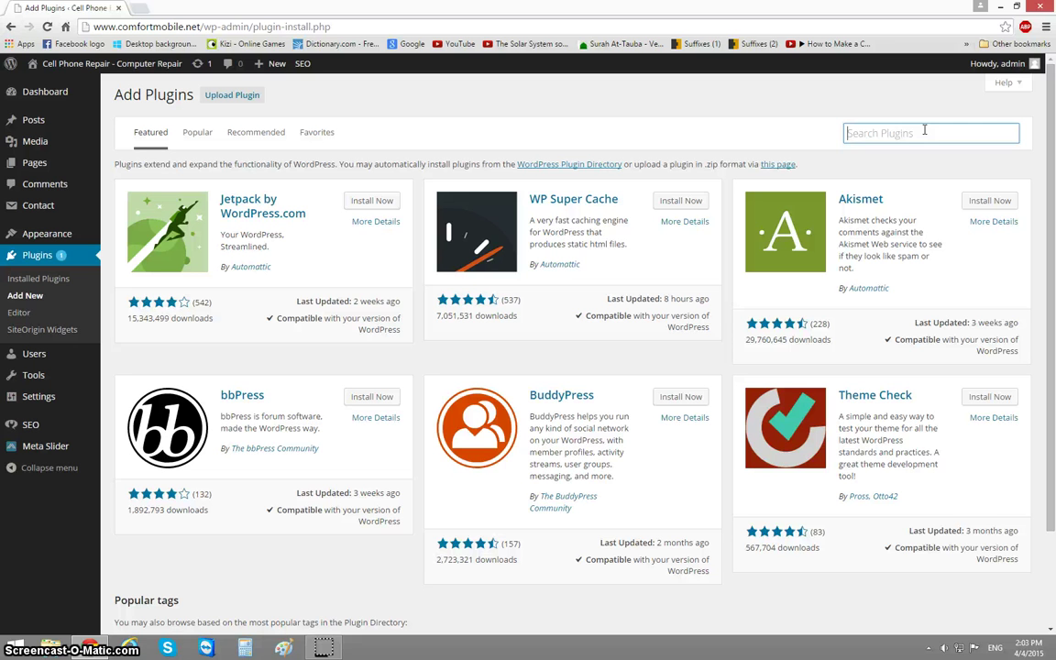
text(bac)
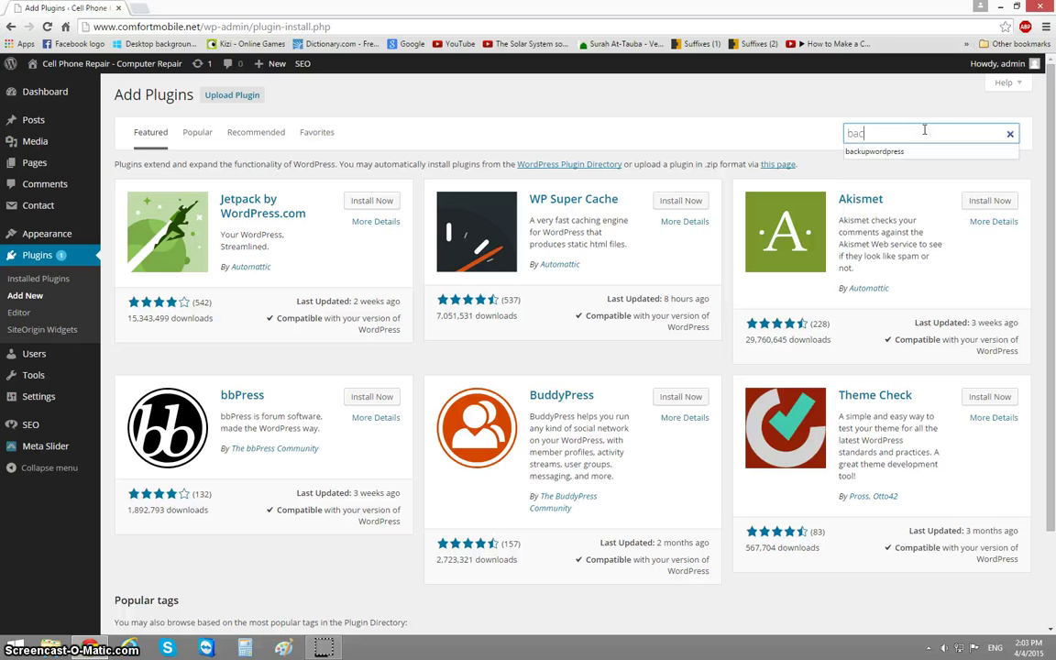
text(ku)
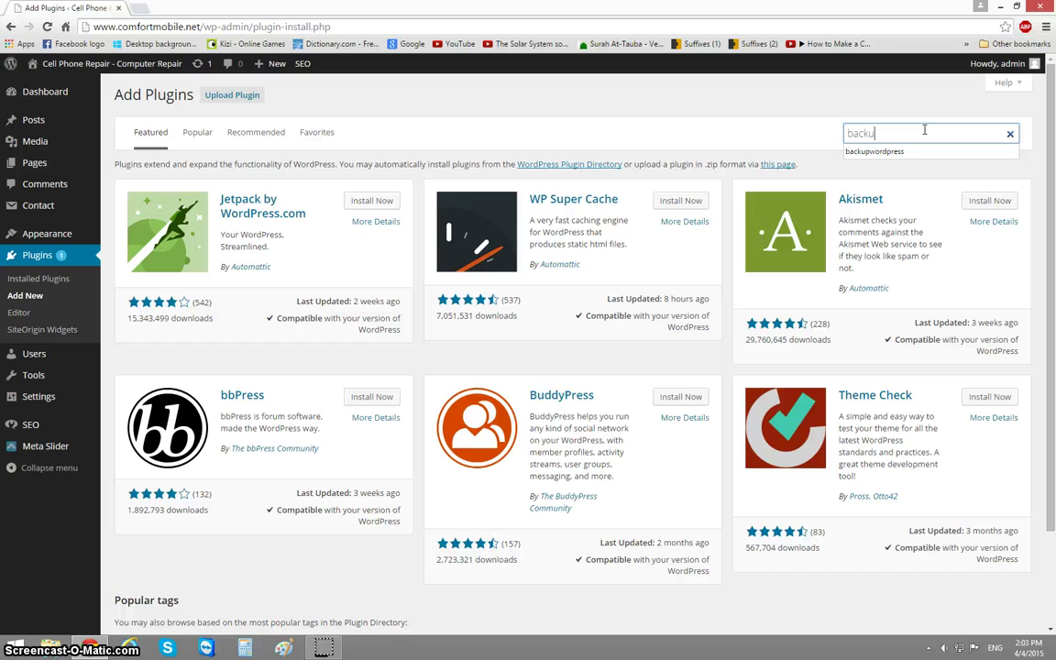
text(pwor)
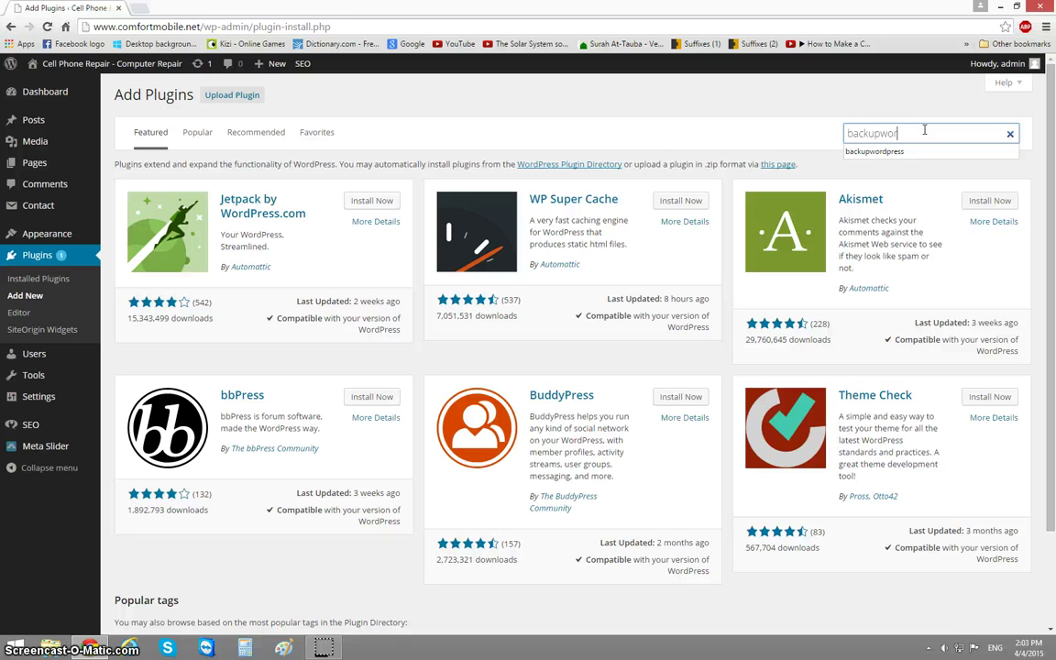
text(dpress)
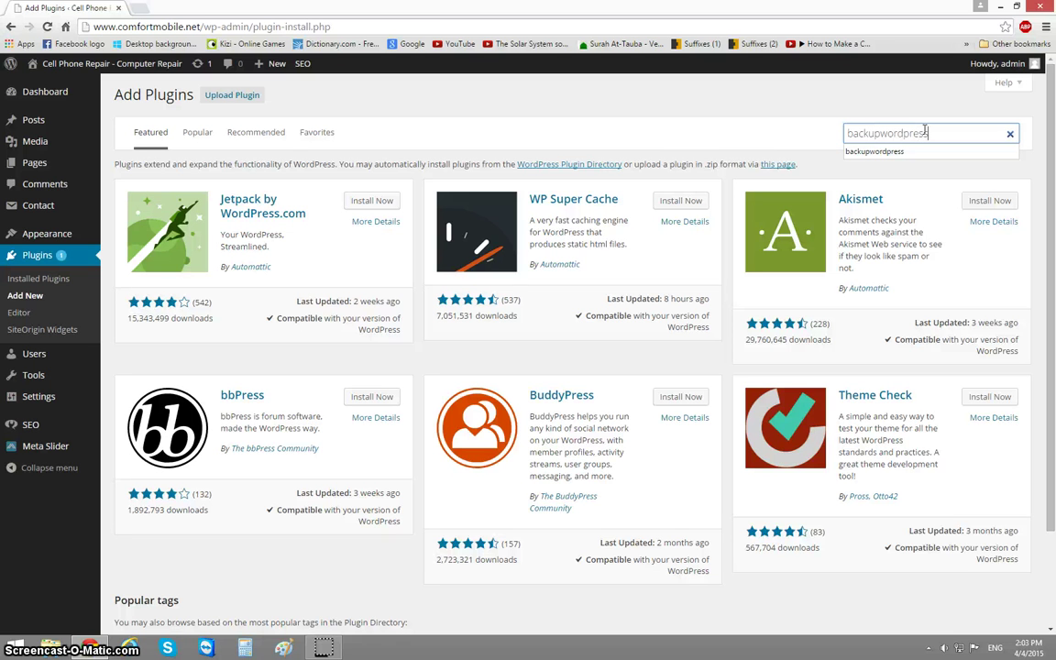
key(Return)
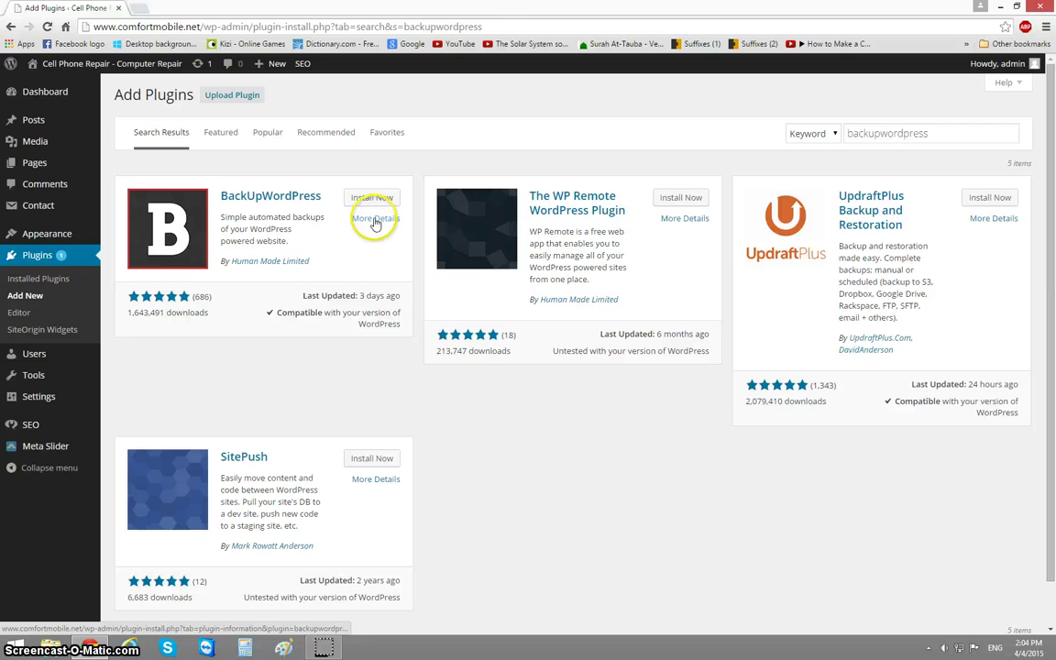
Review the details of the BackUpWordPress plugin, then install and activate it
click(375, 220)
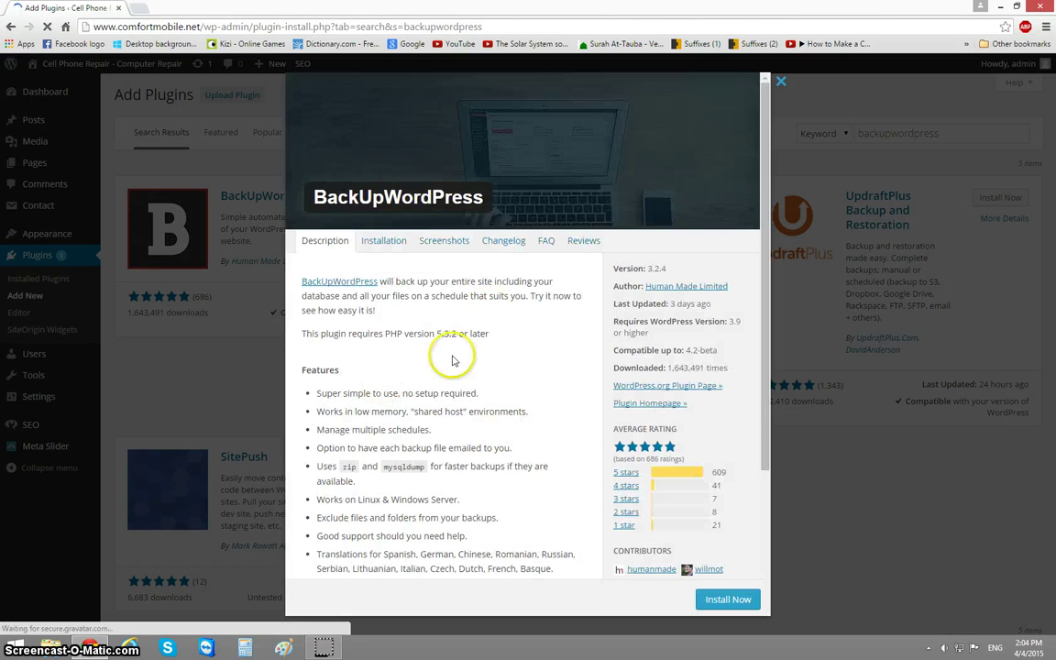
scroll(511, 377, down, 2)
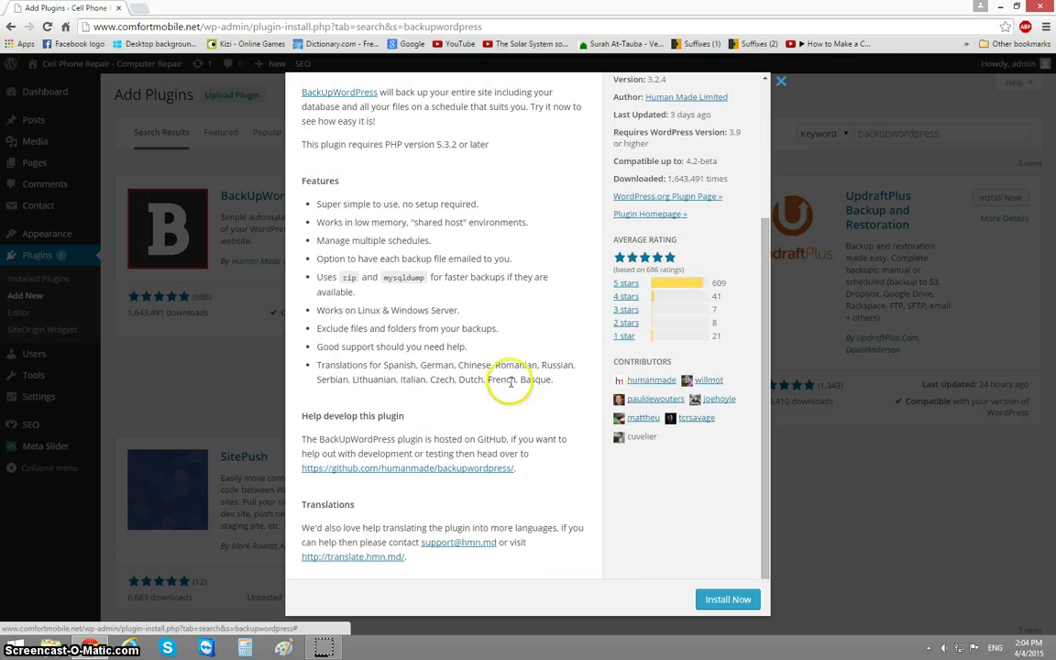
click(726, 601)
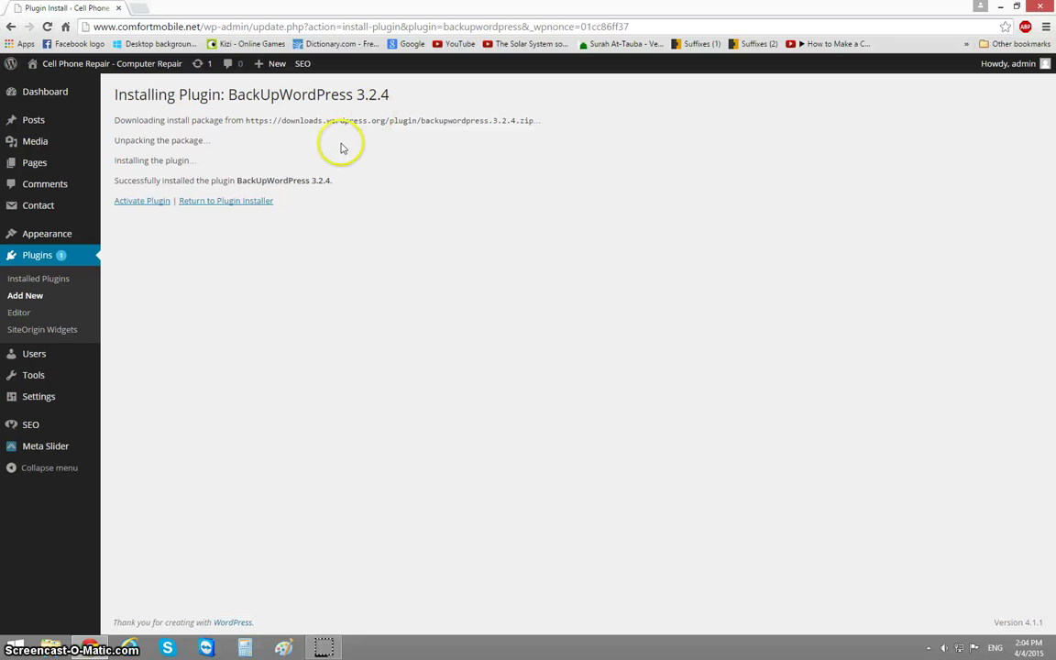
click(148, 205)
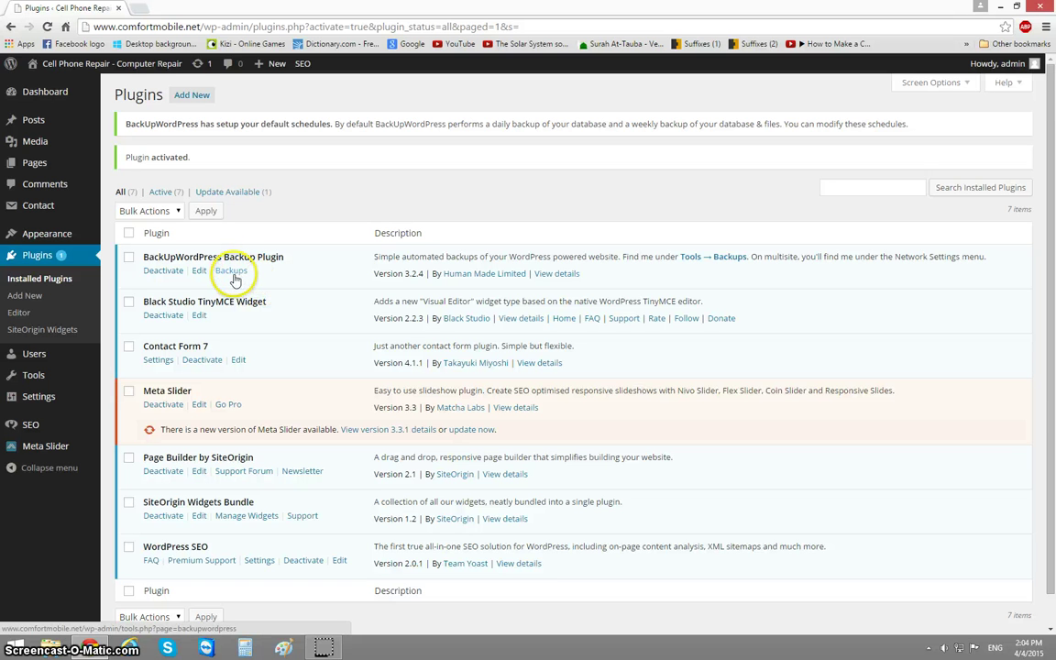
Open the BackUpWordPress backup management page and display the Complete Weekly schedule
mouse_move(43, 378)
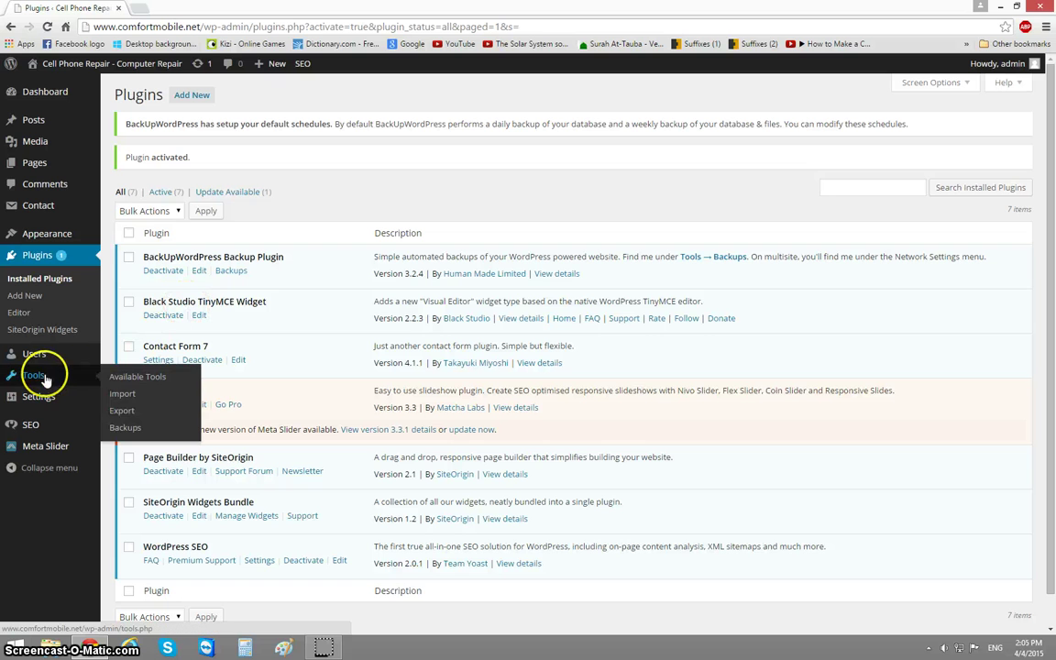
click(133, 430)
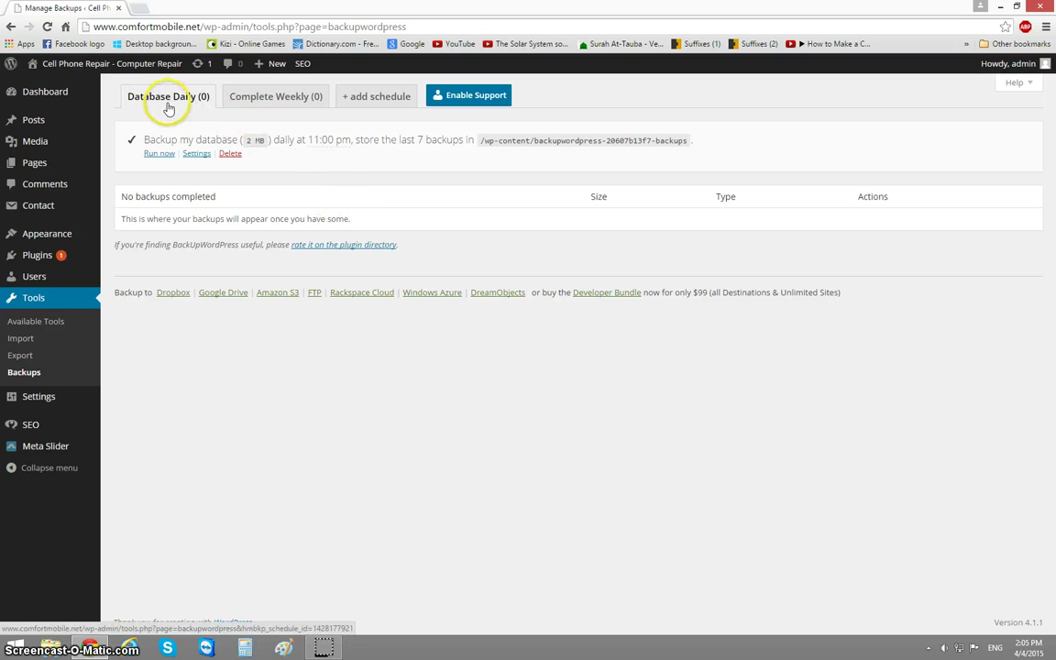
click(280, 107)
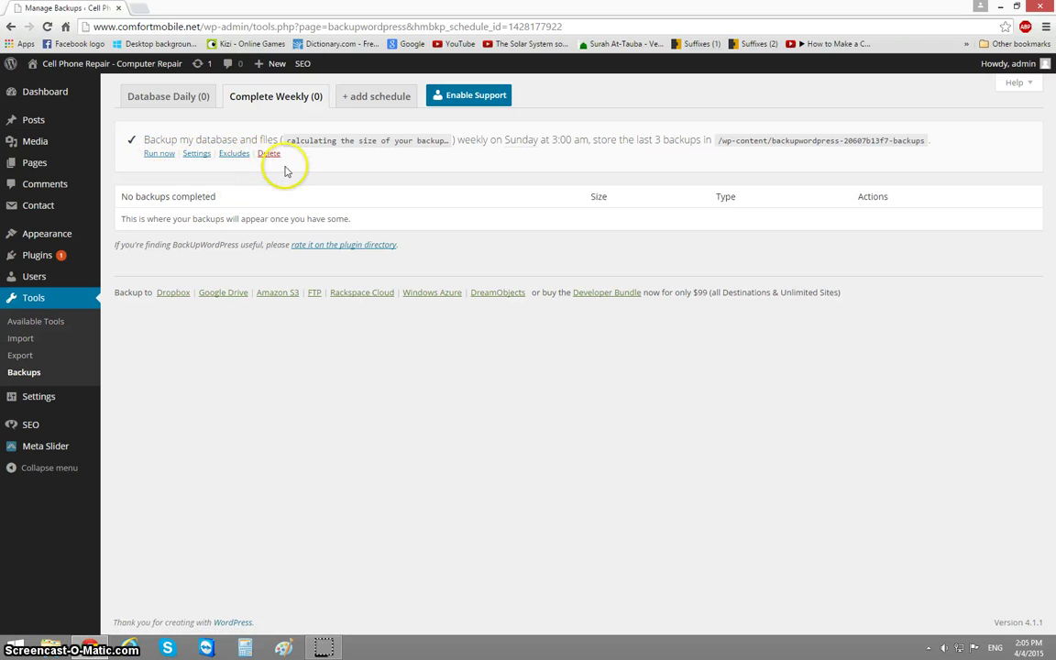
Examine the Complete Weekly schedule's excludes, covering the currently excluded folders and the directory listing of site files
click(233, 154)
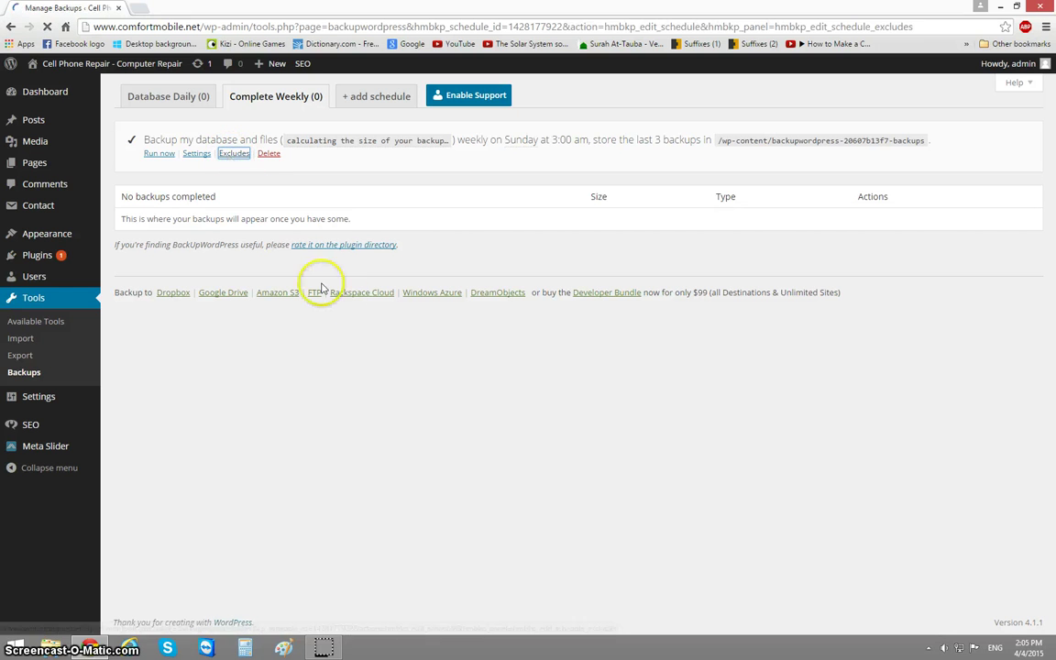
scroll(411, 374, down, 6)
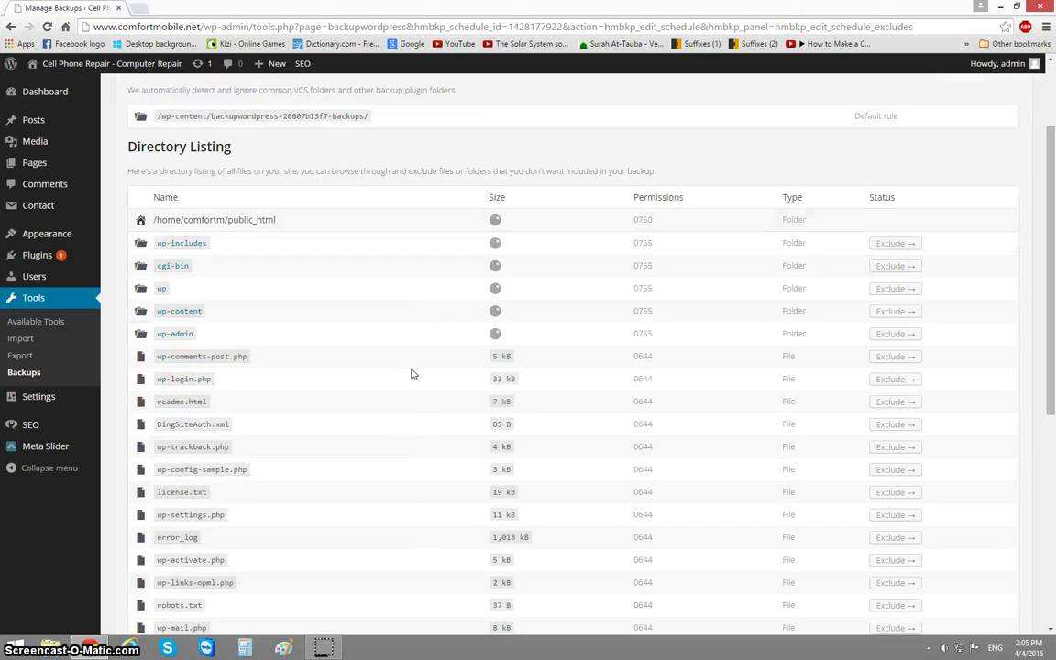
scroll(411, 374, up, 10)
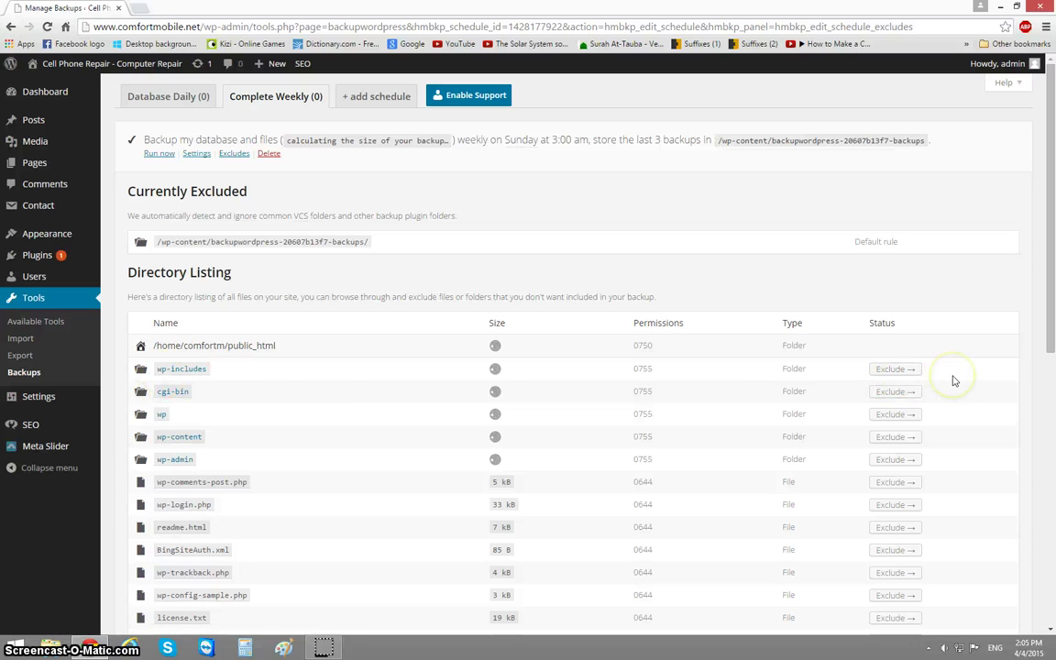
scroll(953, 381, down, 5)
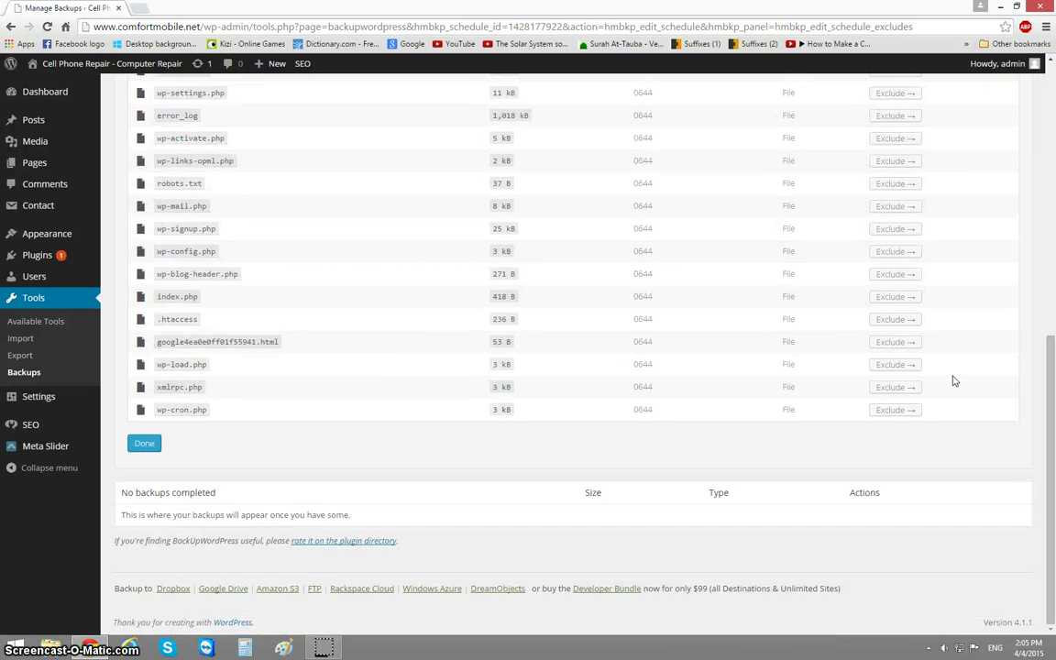
scroll(954, 381, up, 5)
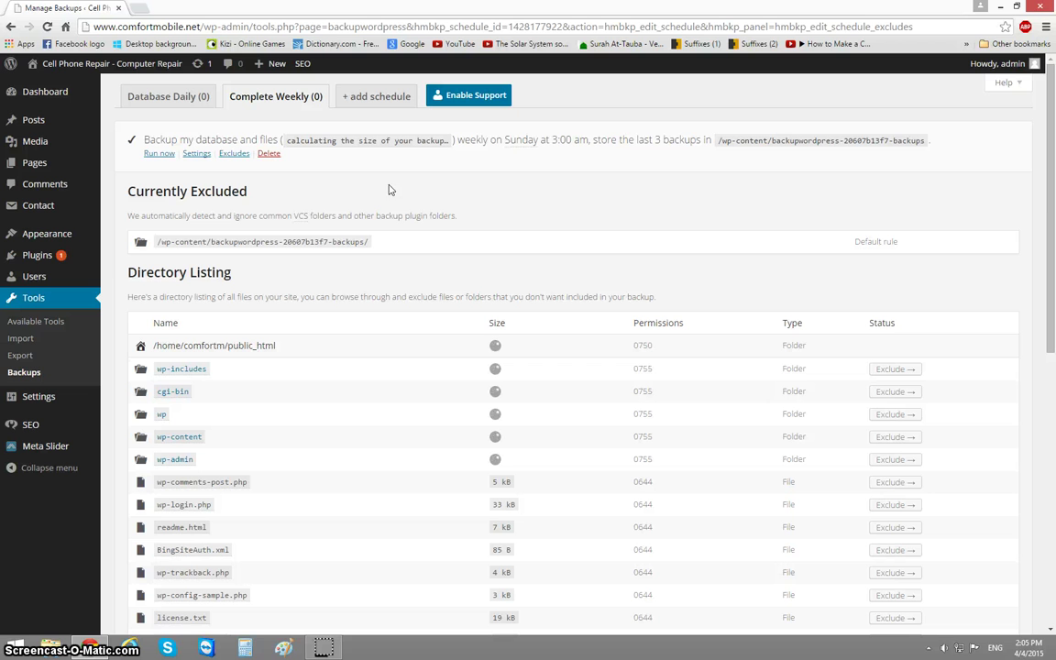
Try to set the Complete Weekly schedule to Manual Only while keeping Both Database & files as the backup content
click(196, 154)
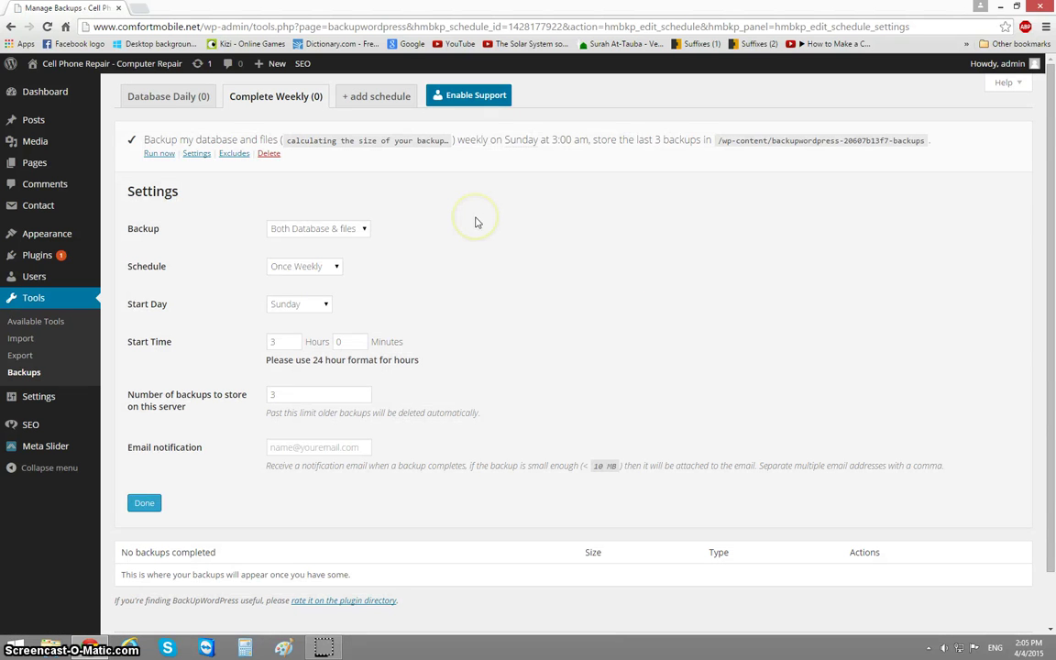
click(365, 229)
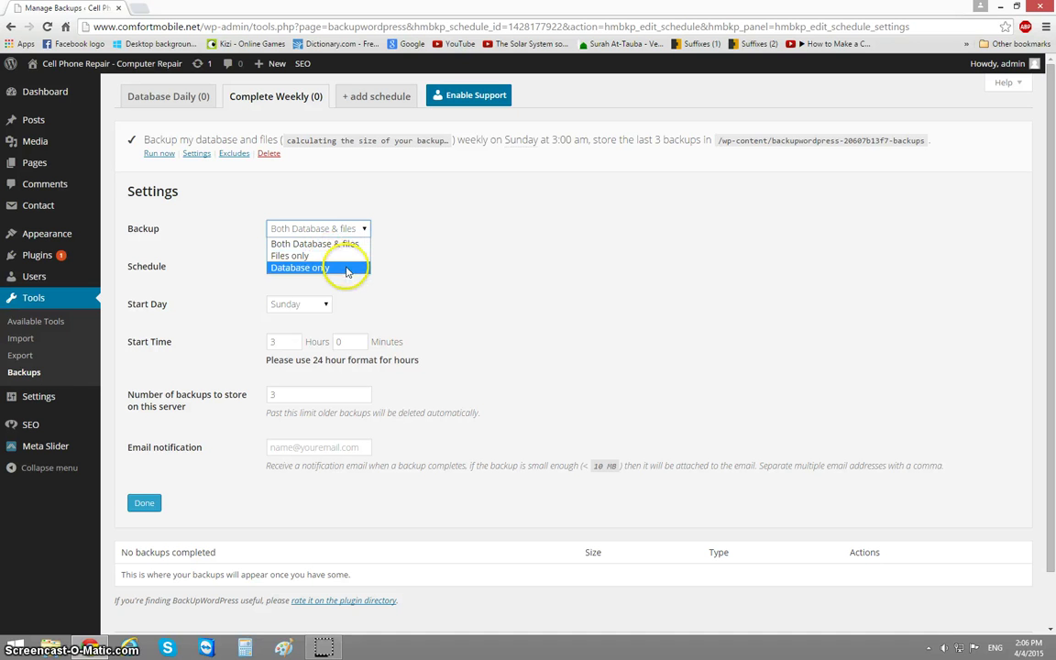
click(346, 233)
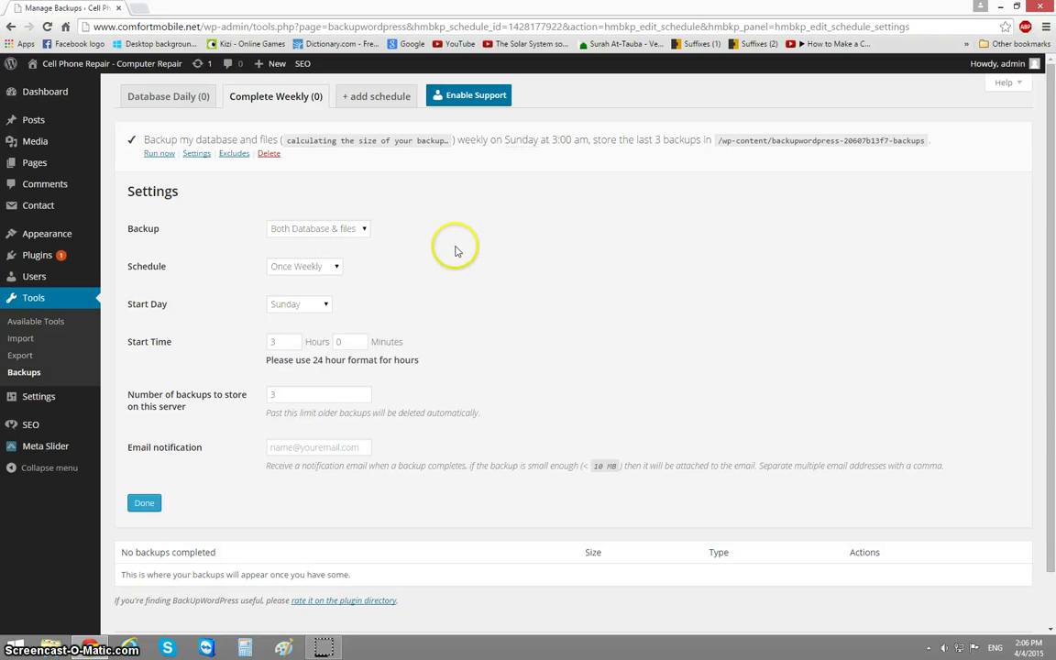
scroll(457, 251, down, 1)
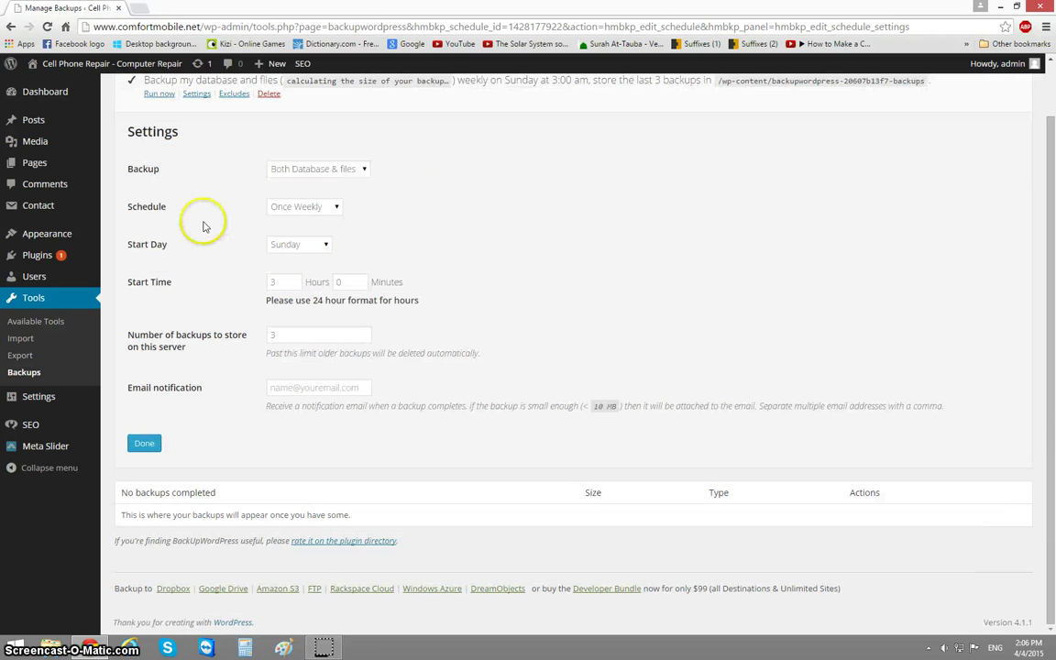
click(335, 209)
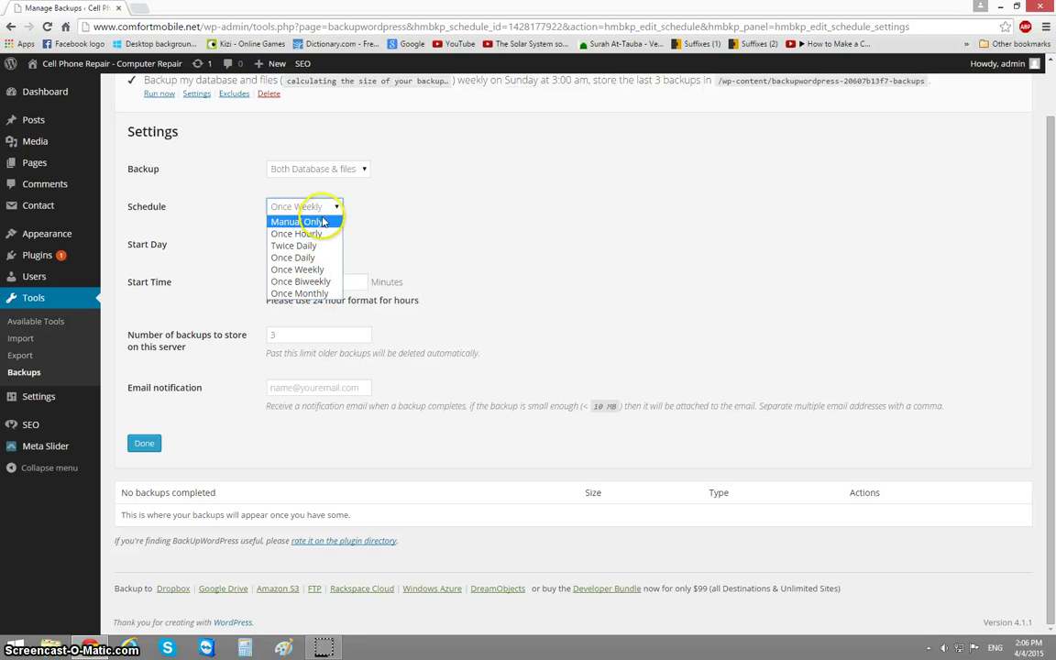
click(332, 223)
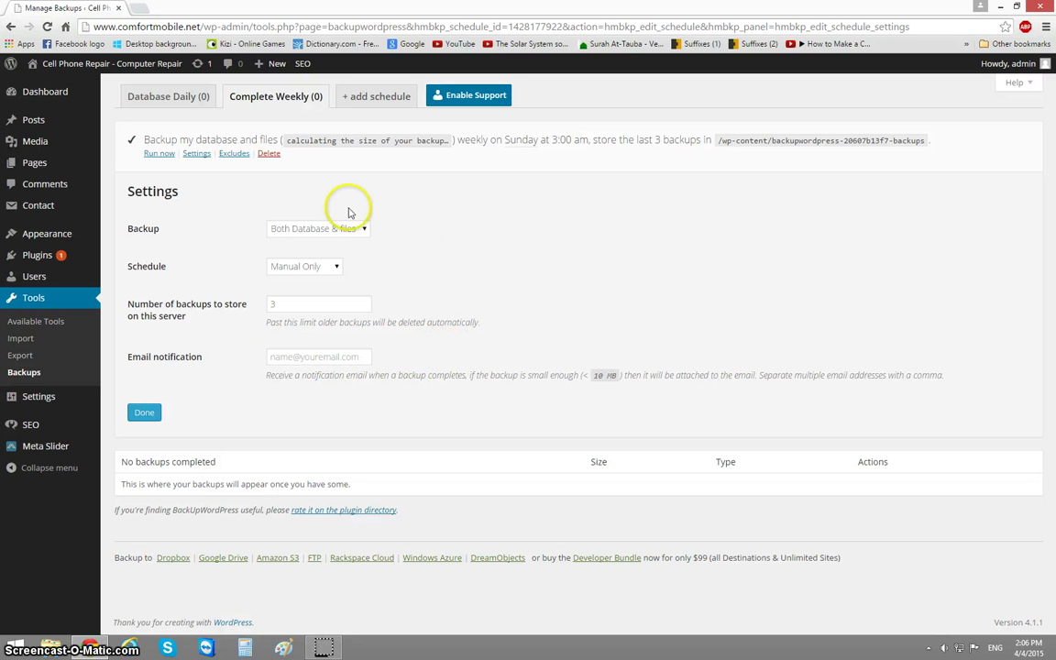
Run the Complete Weekly backup immediately, then return to its list of backups
click(159, 154)
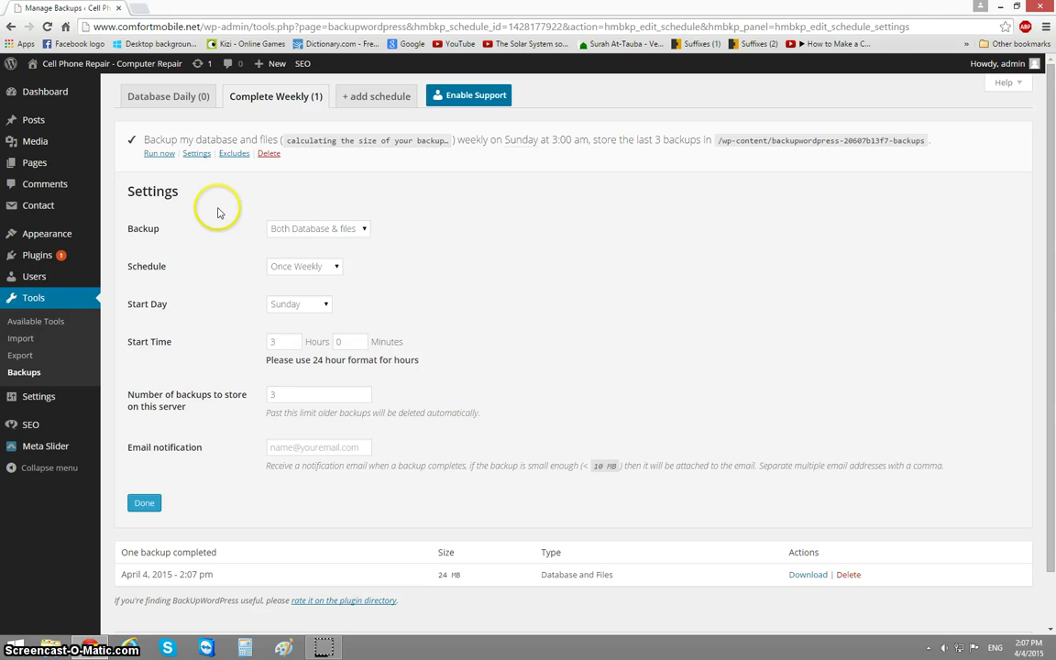
click(280, 104)
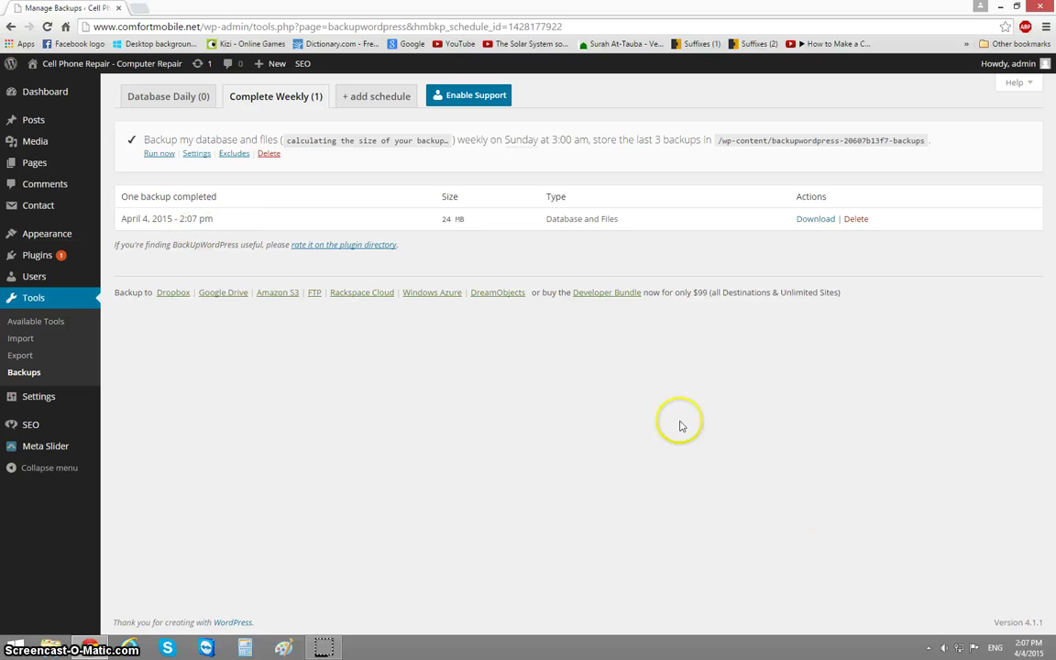
Check the current date in the system calendar and close it again
click(1030, 651)
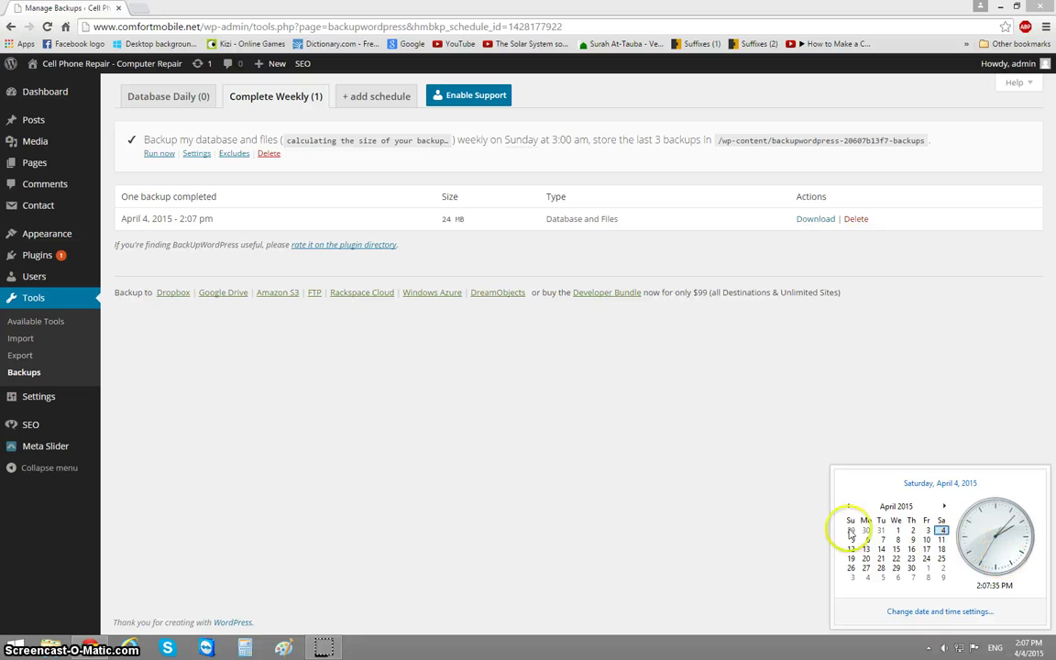
click(747, 459)
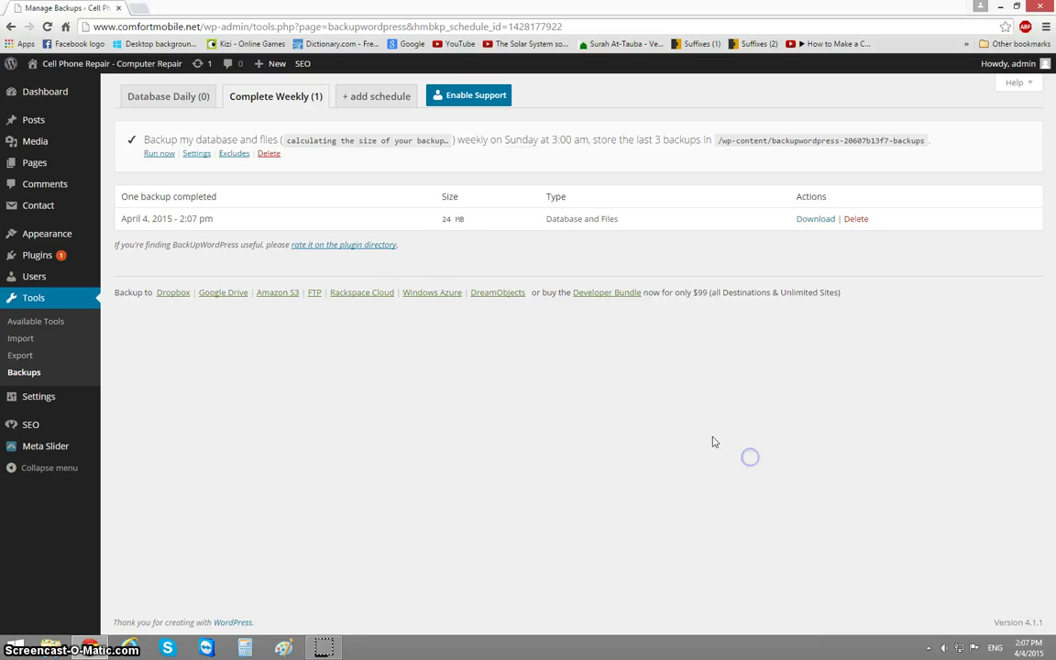
click(458, 244)
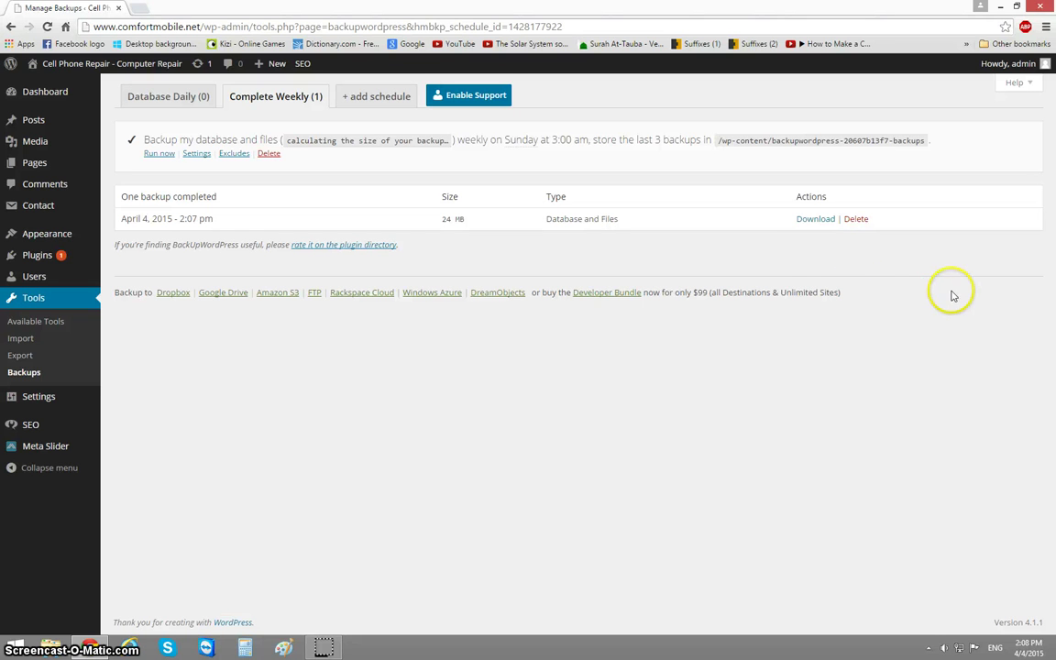
Download the database and files backup of April 4, 2015 and show the zip file in its folder
click(814, 220)
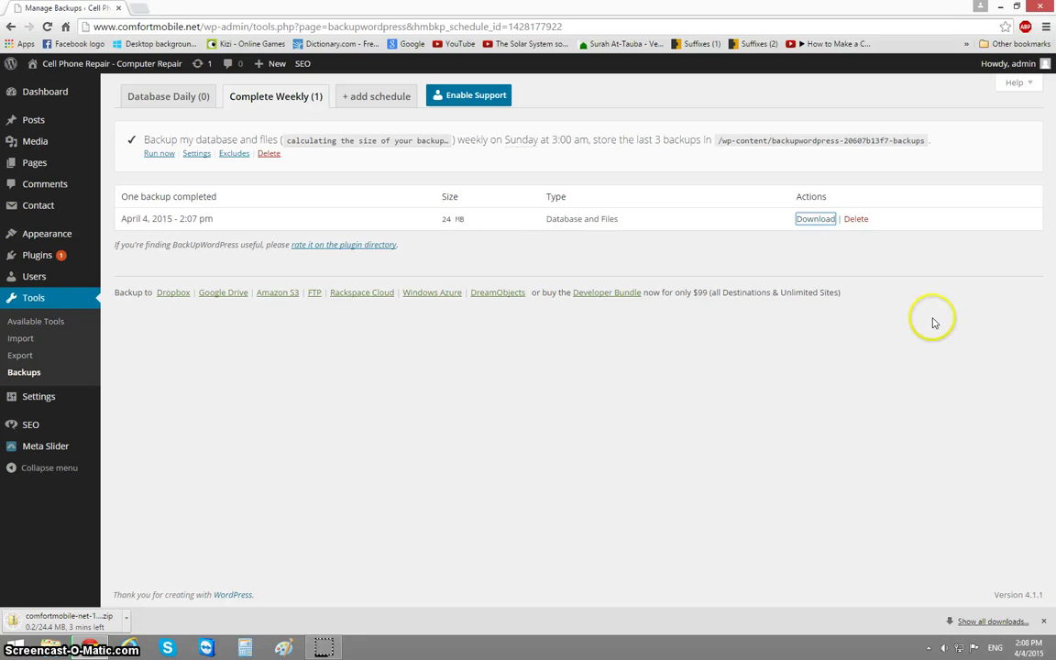
click(1001, 7)
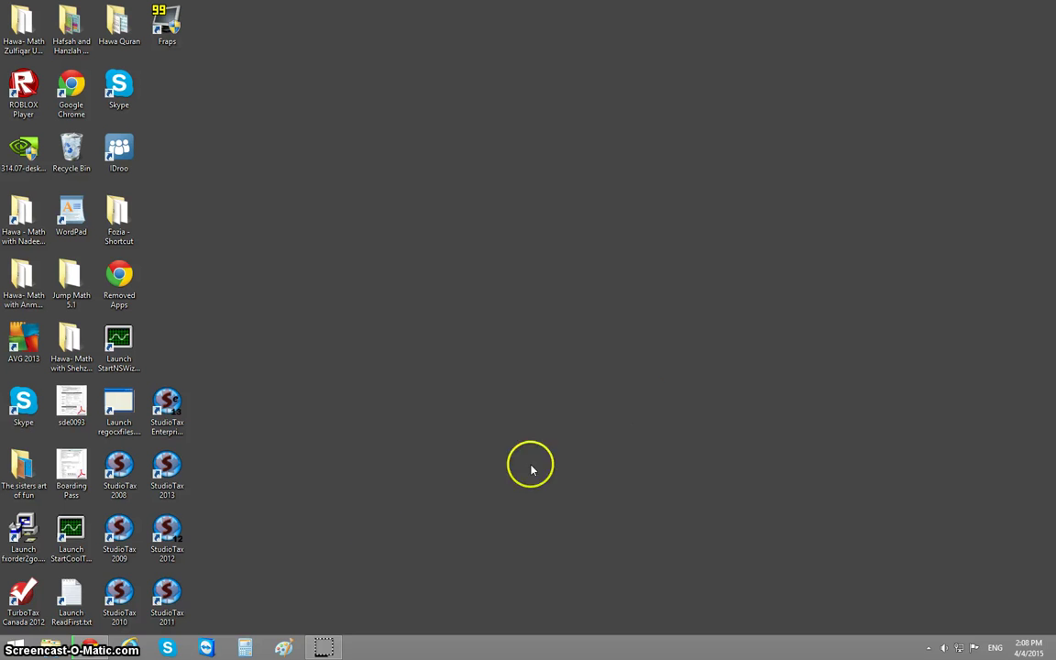
click(55, 650)
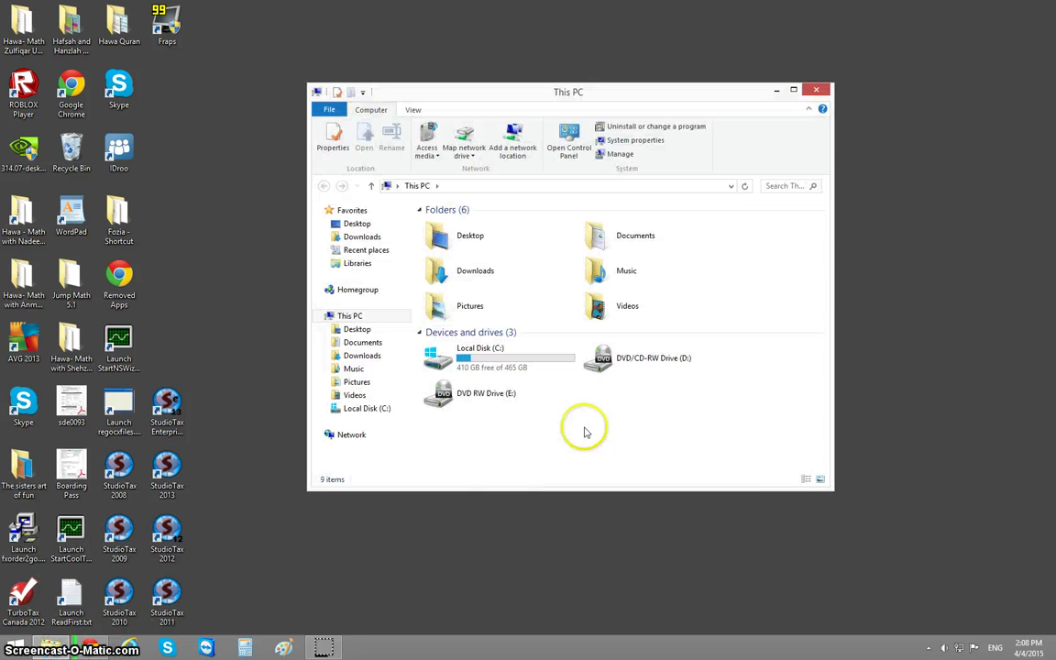
click(778, 90)
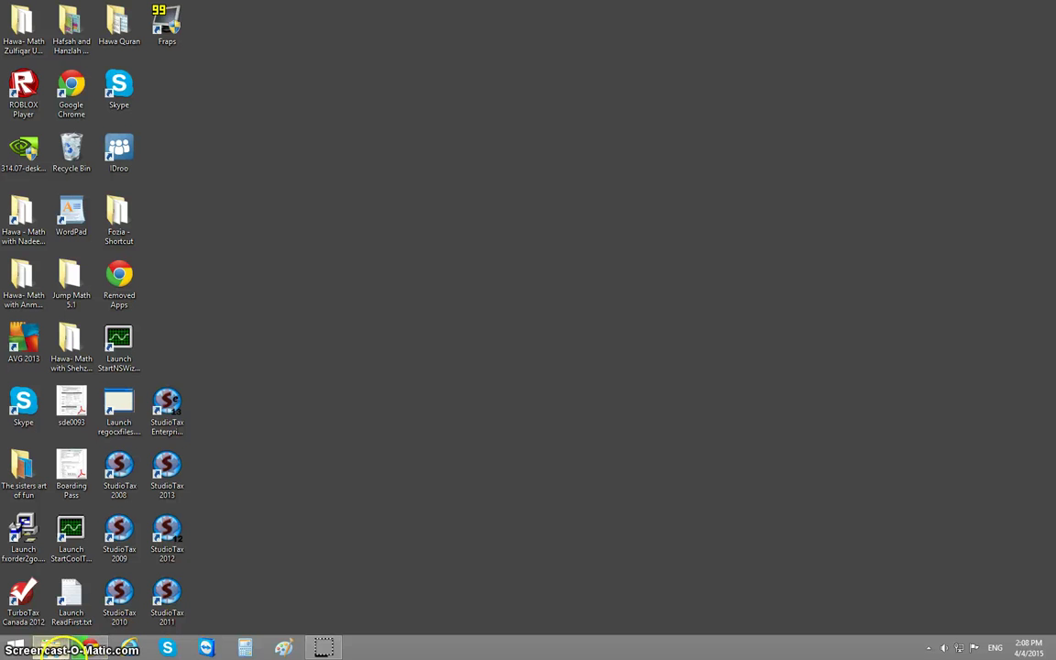
click(88, 647)
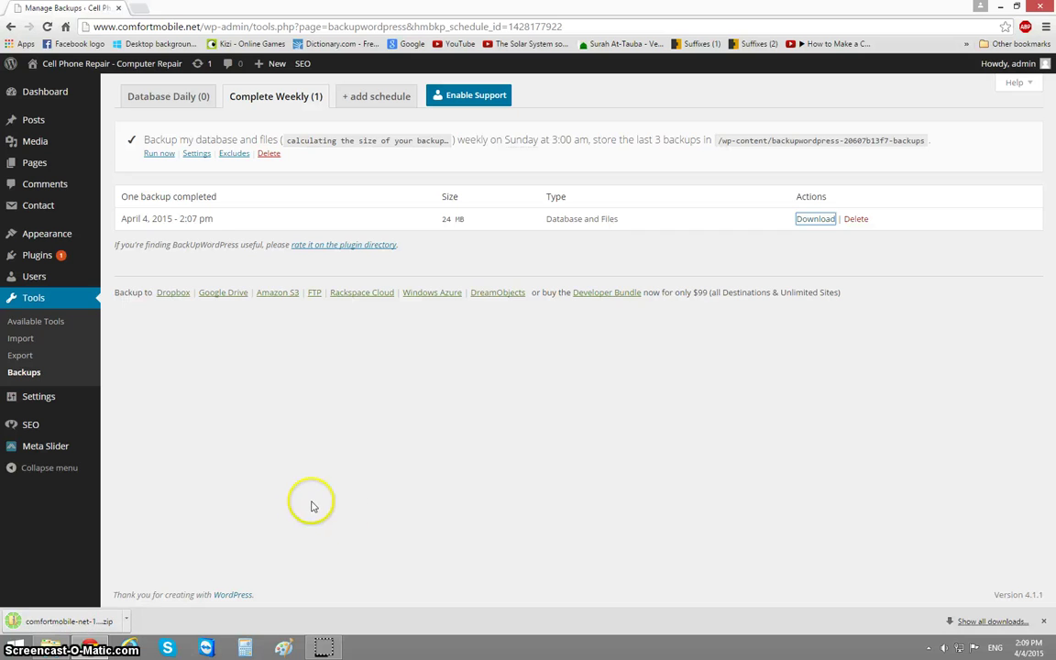
click(127, 623)
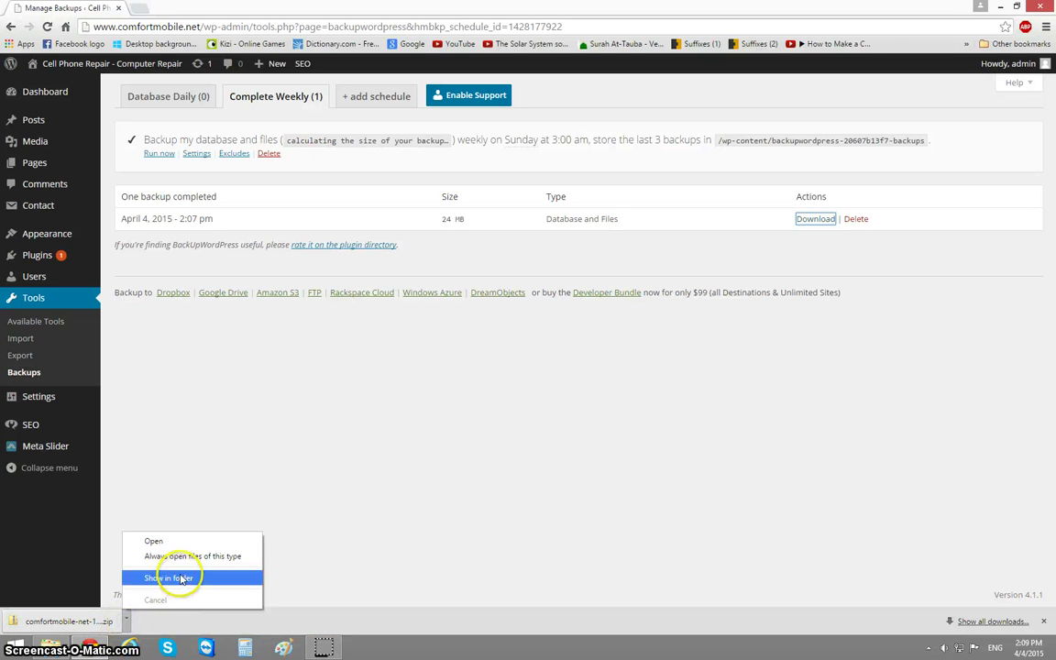
click(165, 577)
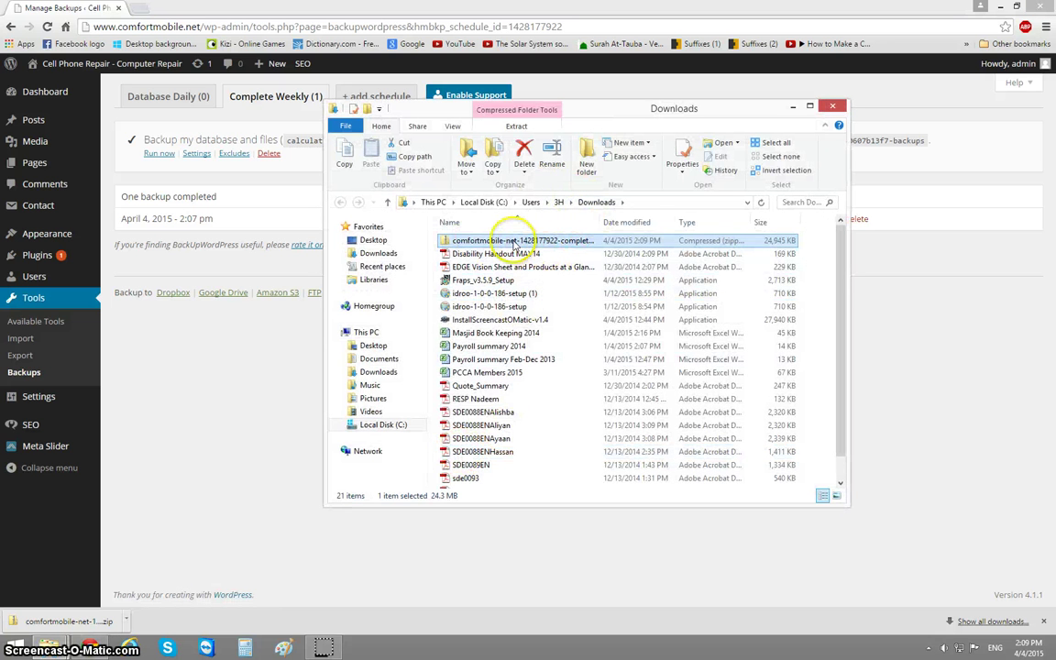
Extract the downloaded comfortmobile-net backup zip into the suggested folder in Downloads, and return to the browser
right_click(508, 242)
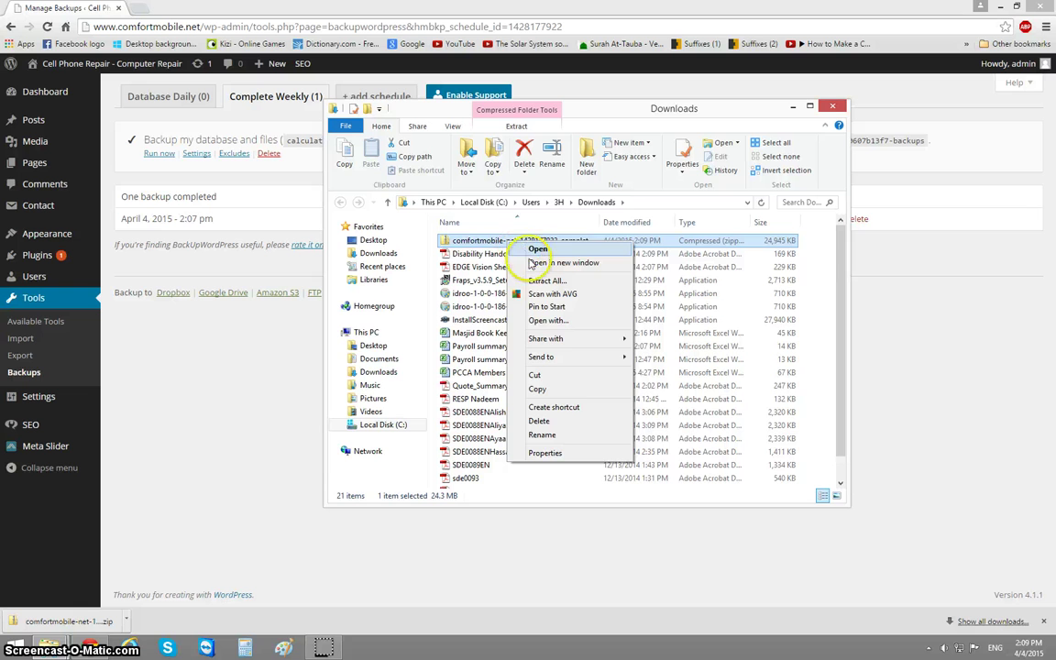
click(540, 282)
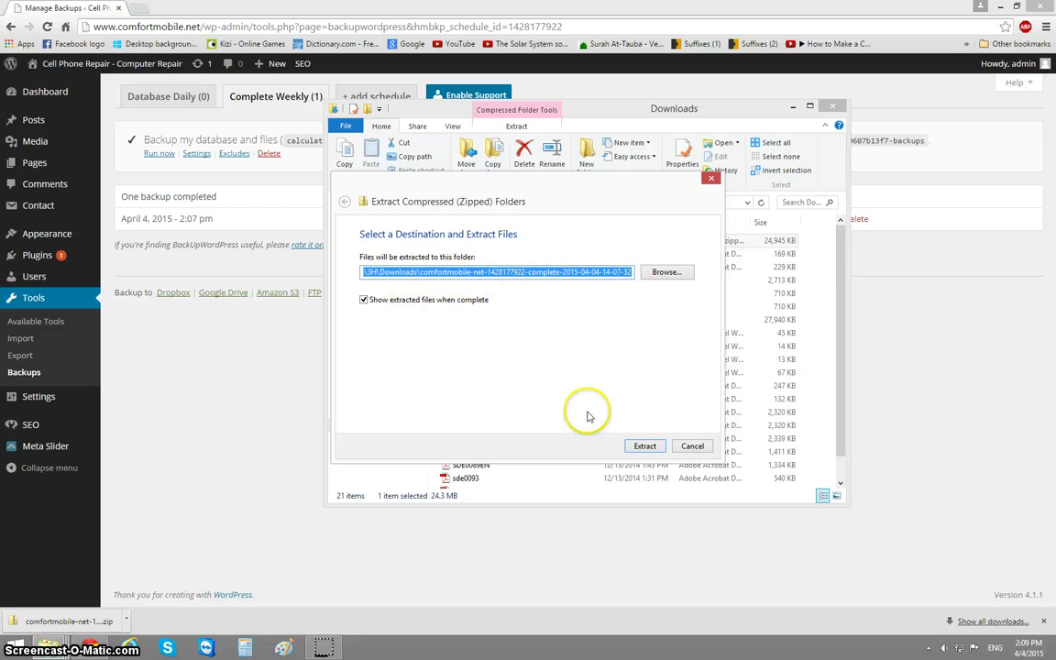
click(641, 449)
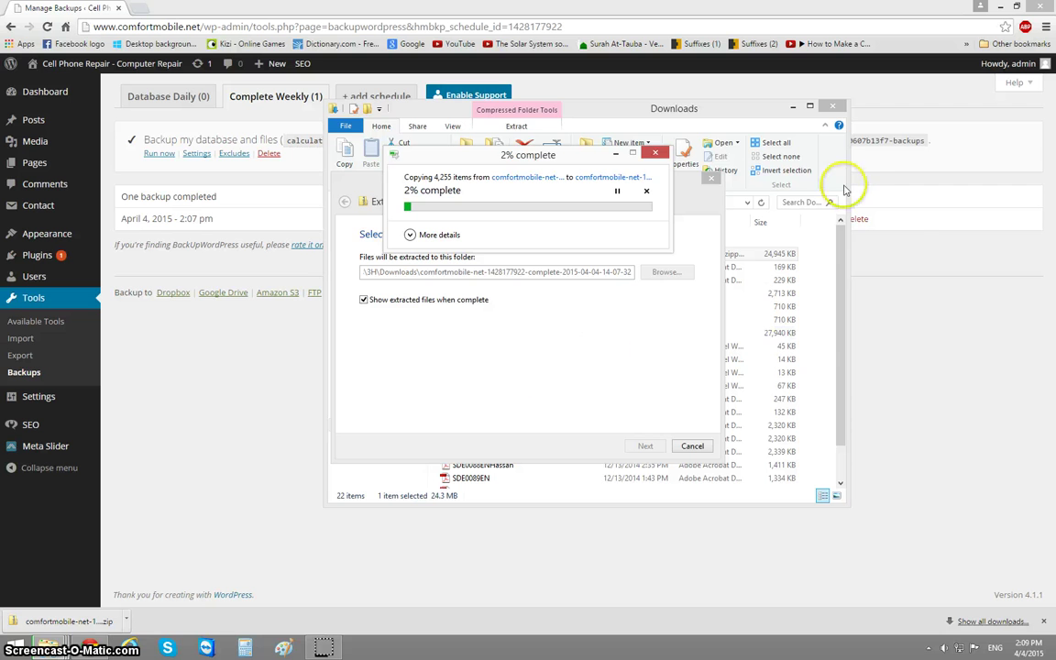
click(927, 320)
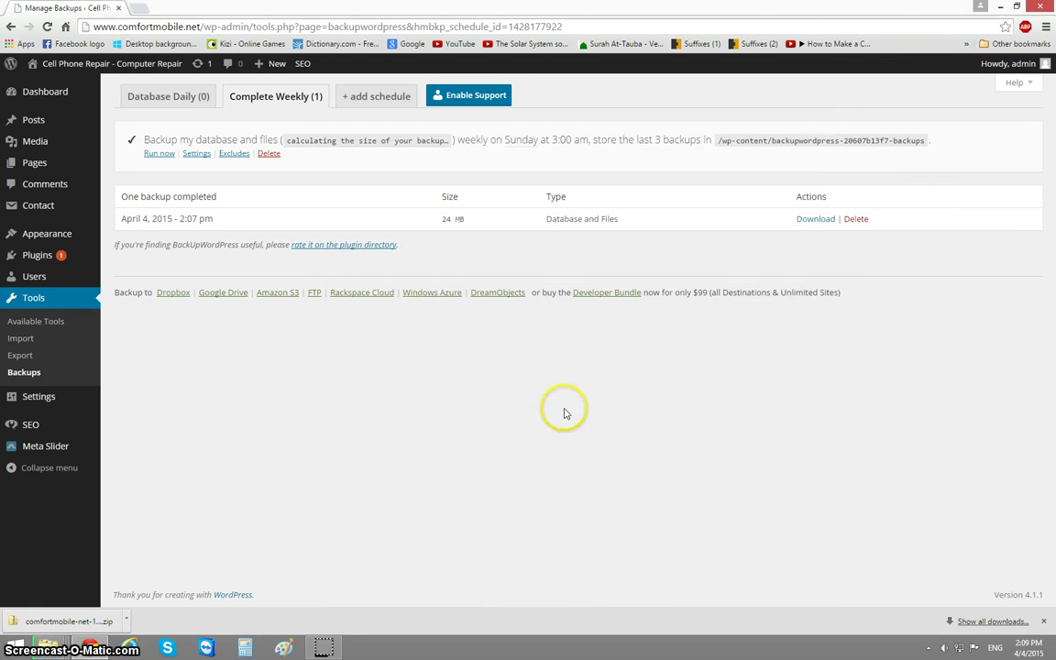
Dismiss the browser's download bar and check the progress of the backup extraction
click(1044, 622)
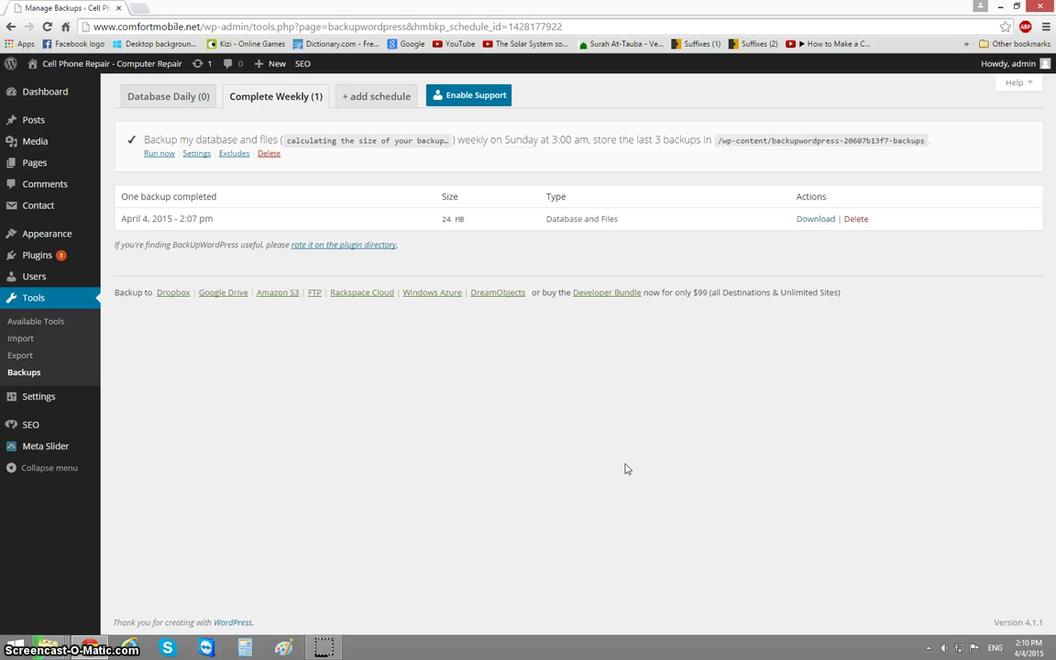
click(635, 436)
click(1003, 8)
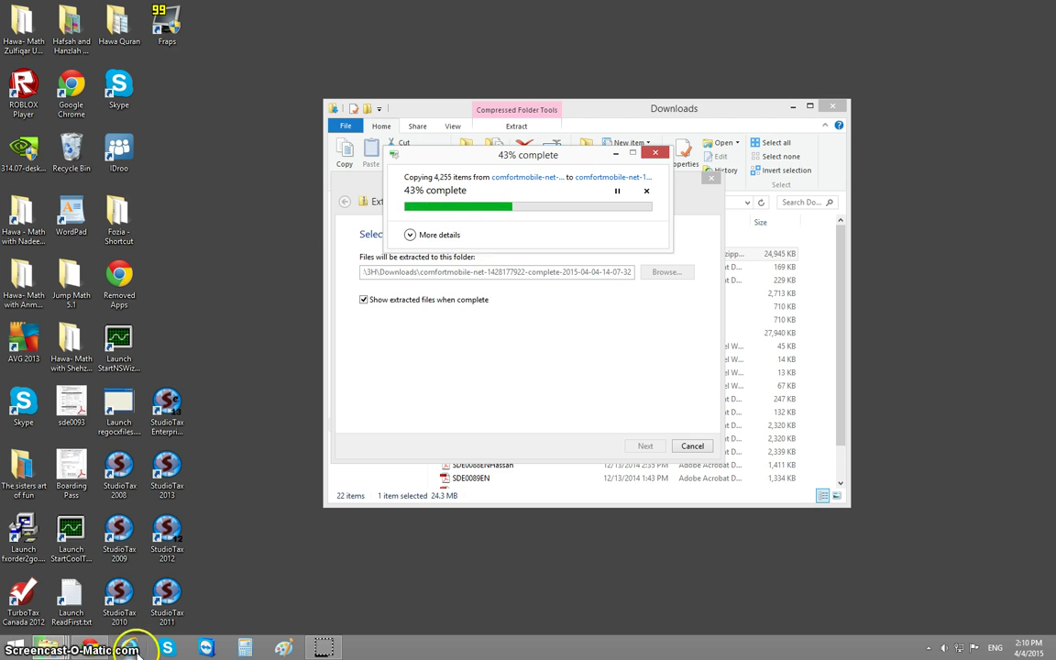
click(89, 647)
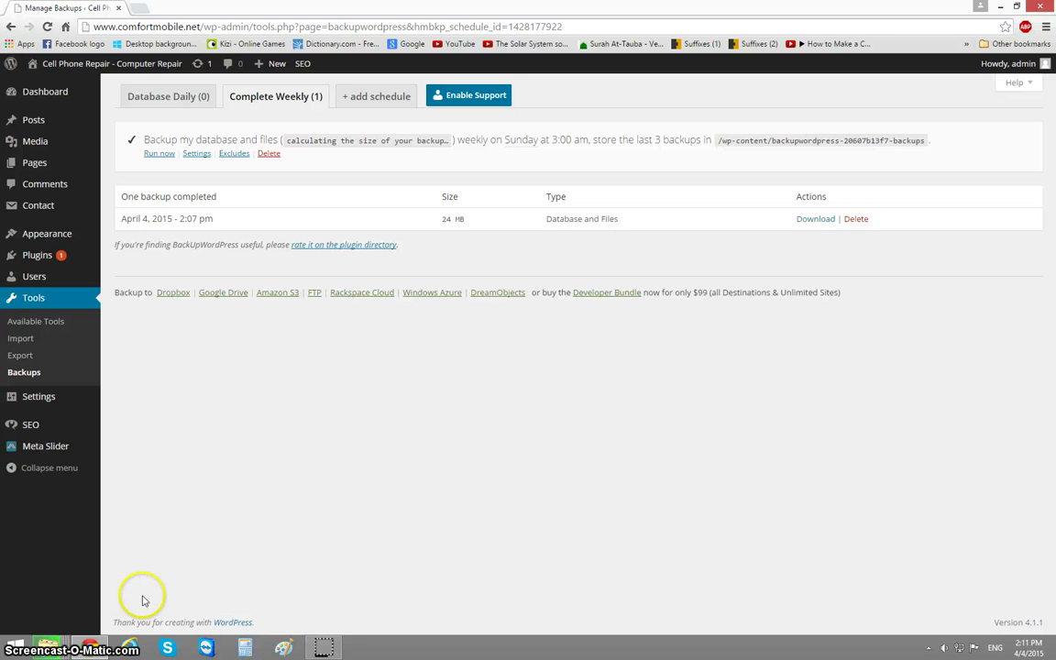
mouse_move(51, 650)
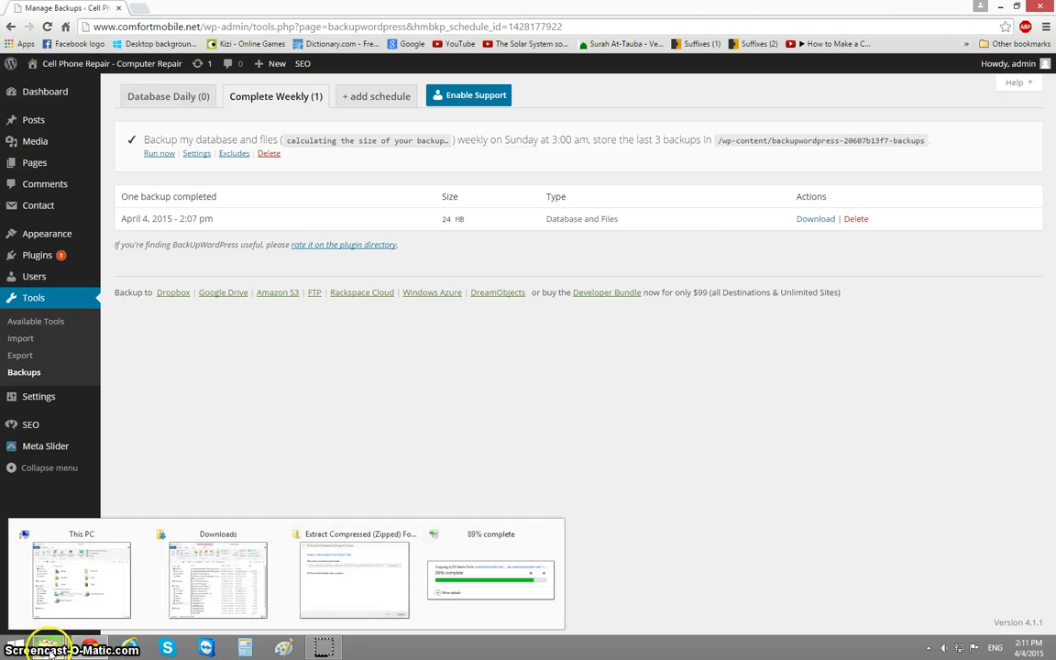
click(490, 574)
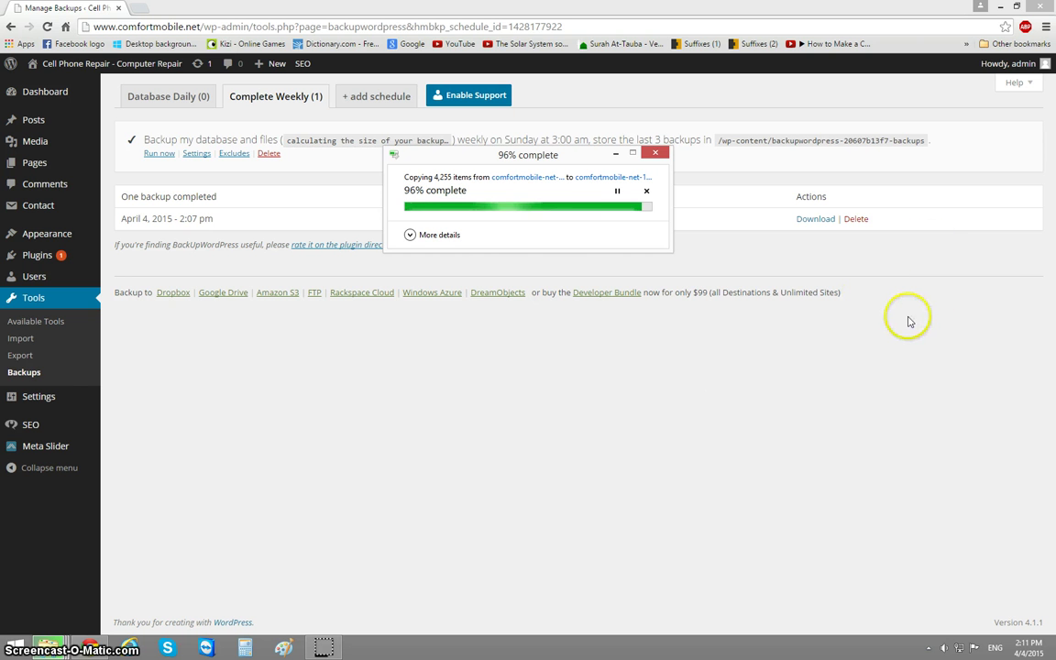
Minimize the browser, show the extracted comfortmobile-net backup folder full screen and select its database SQL file
click(980, 6)
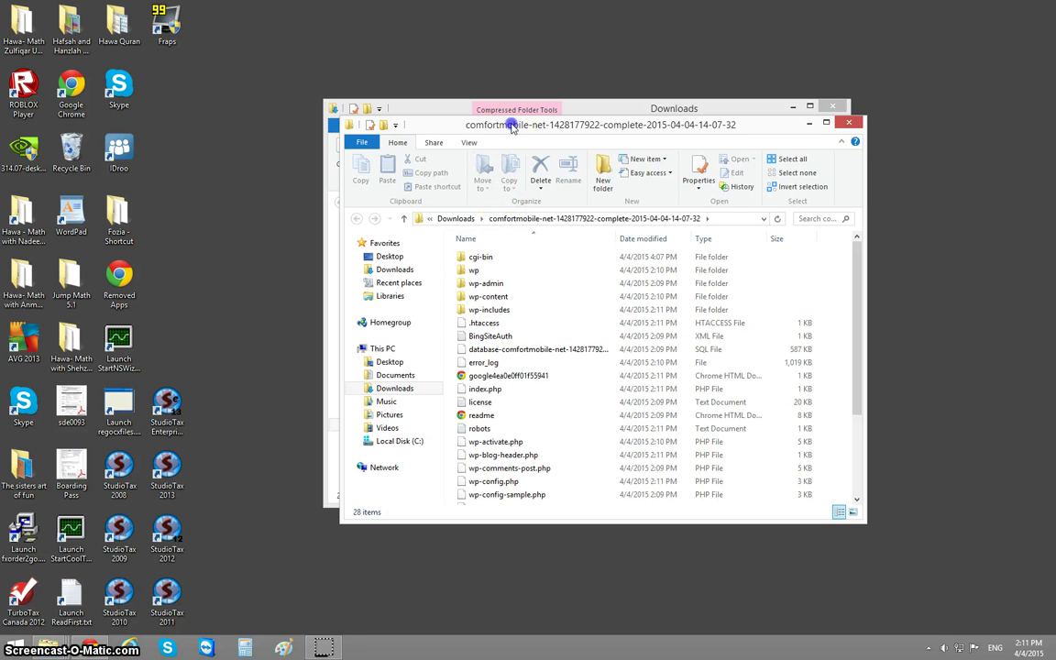
drag(463, 124, 467, 56)
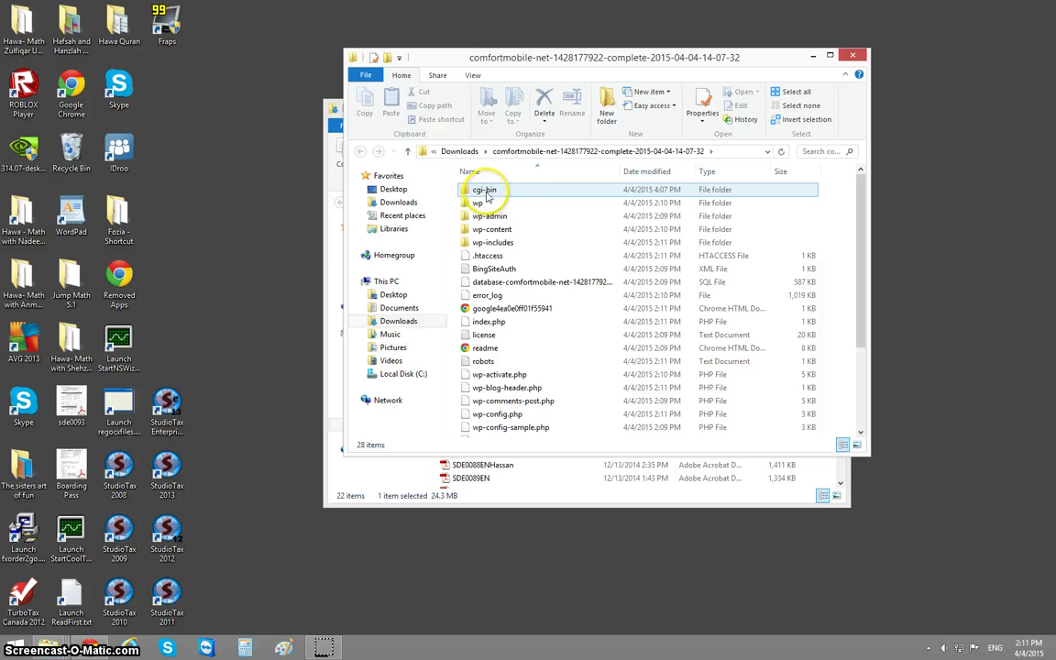
click(830, 57)
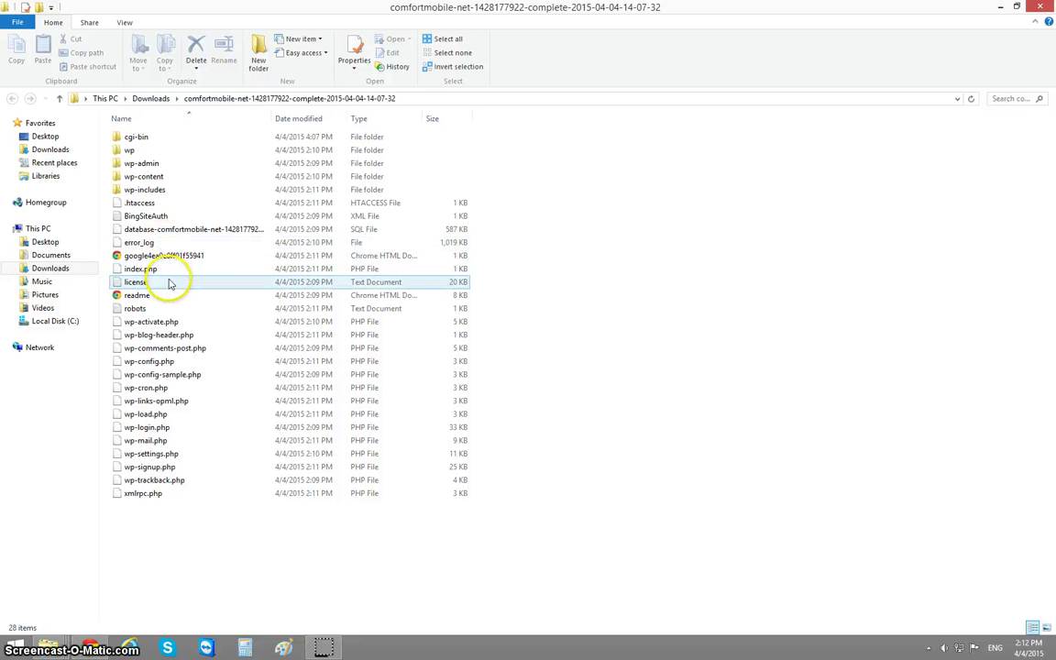
click(184, 231)
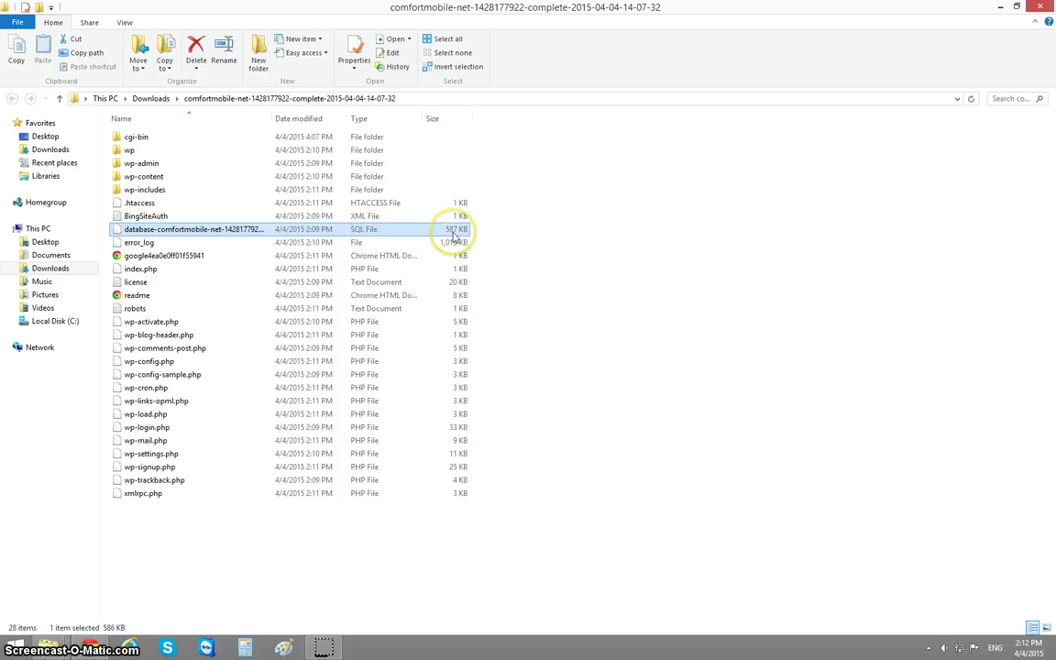
Look inside the cgi-bin, wp and wp-admin folders of the extracted backup, returning to the backup folder each time
double_click(139, 136)
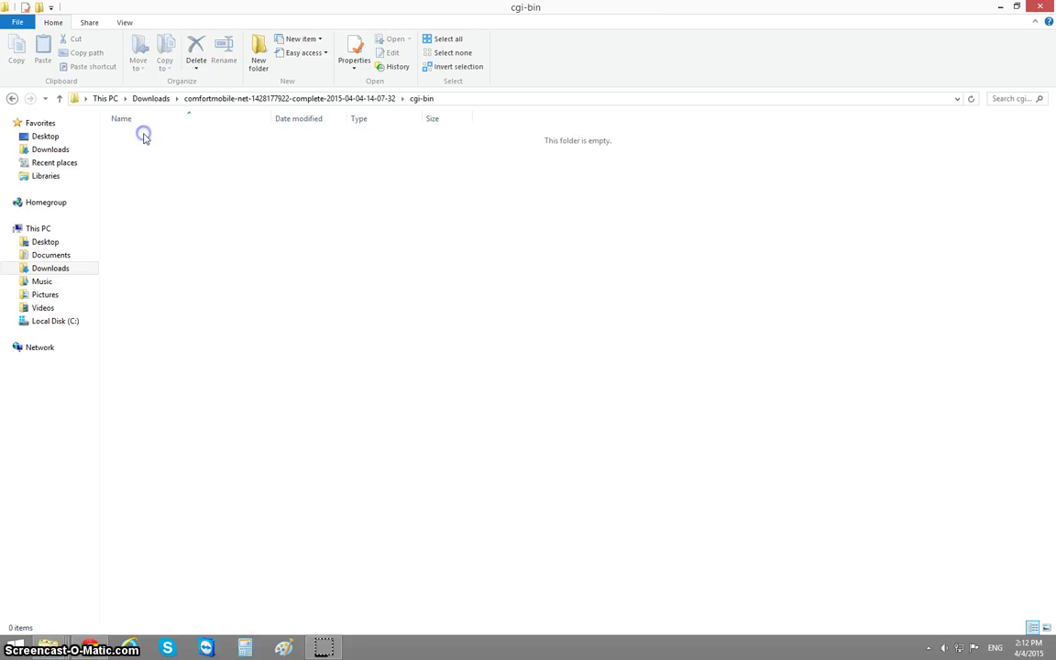
click(59, 98)
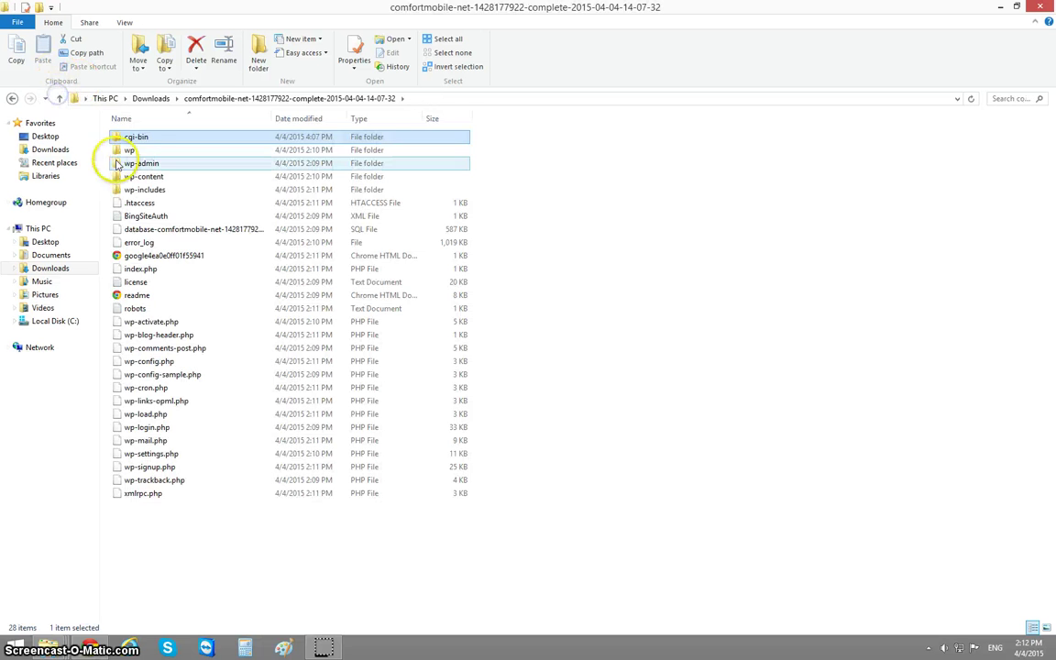
double_click(140, 150)
click(58, 98)
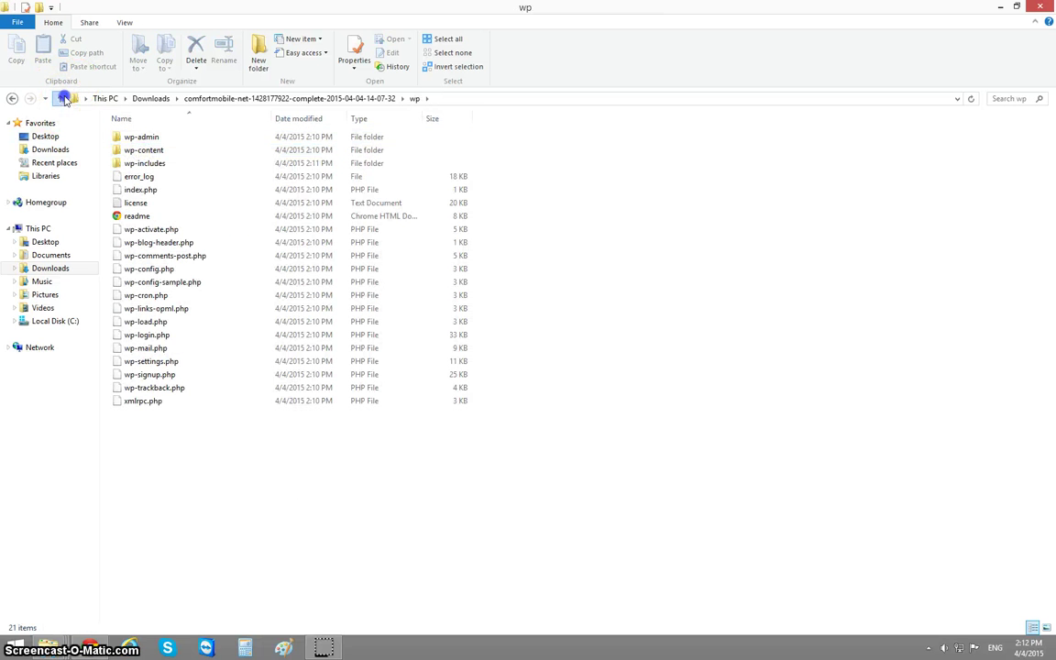
double_click(147, 163)
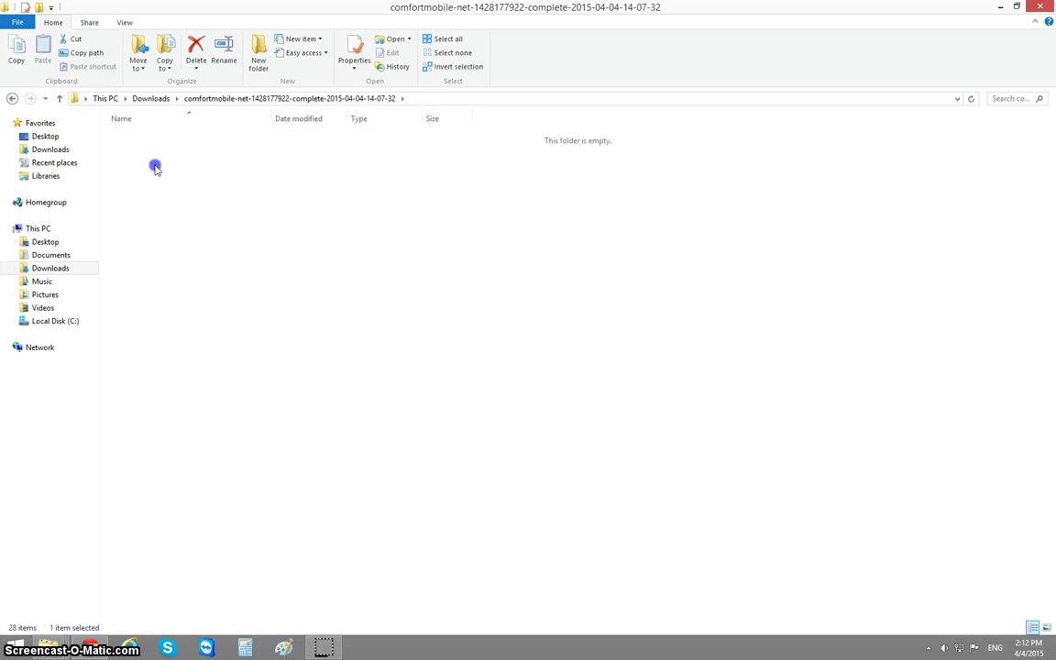
click(60, 99)
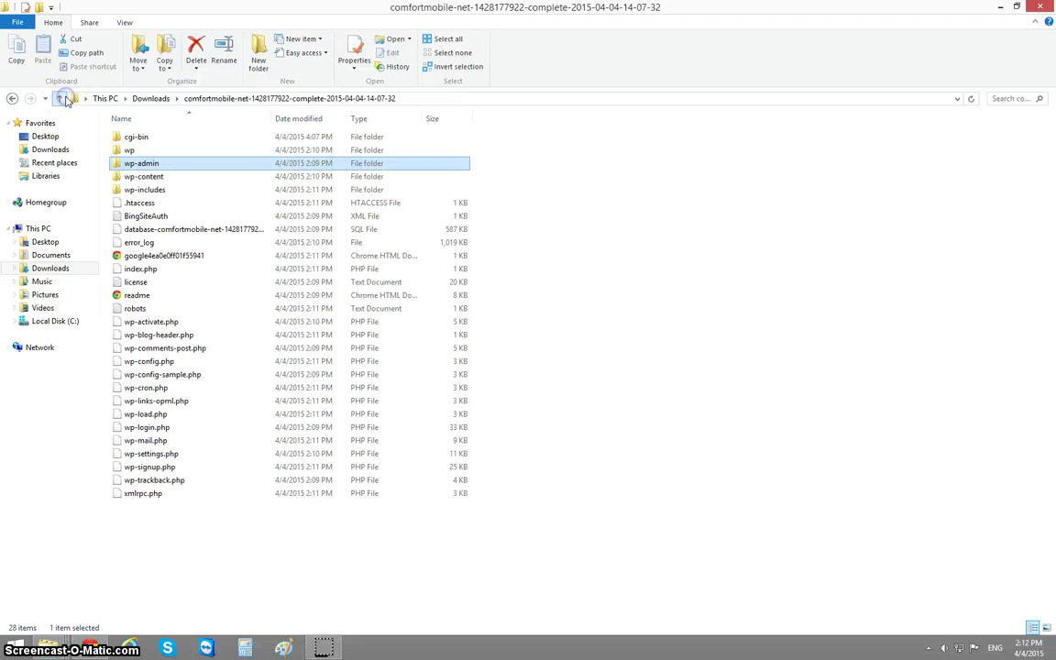
Recheck the database SQL file before closing the extracted backup folder, and maximize the Downloads window
click(395, 231)
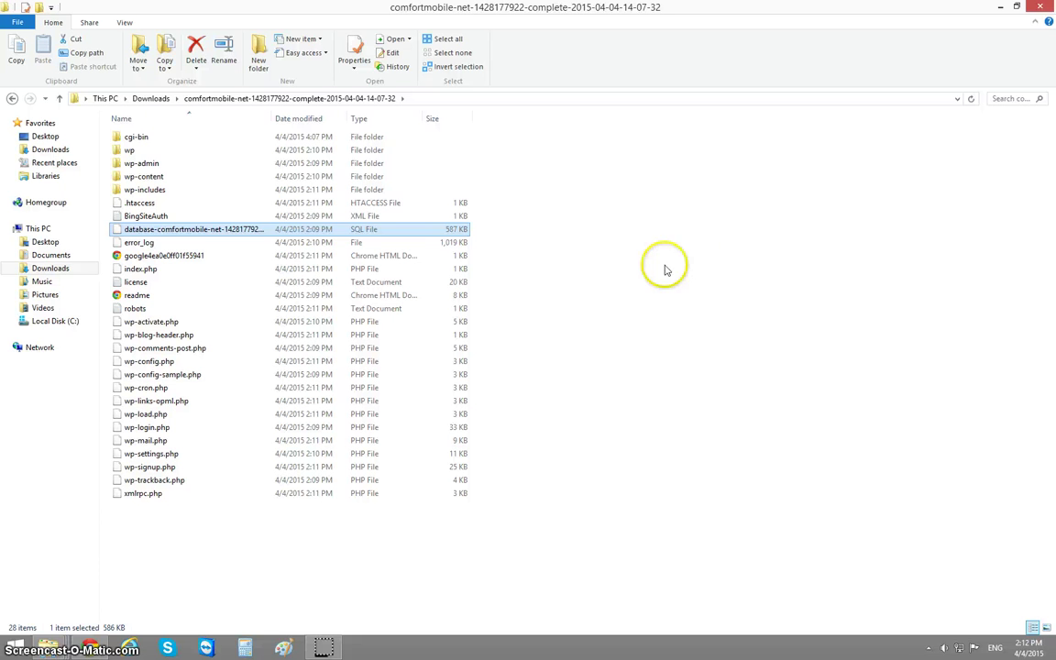
click(713, 255)
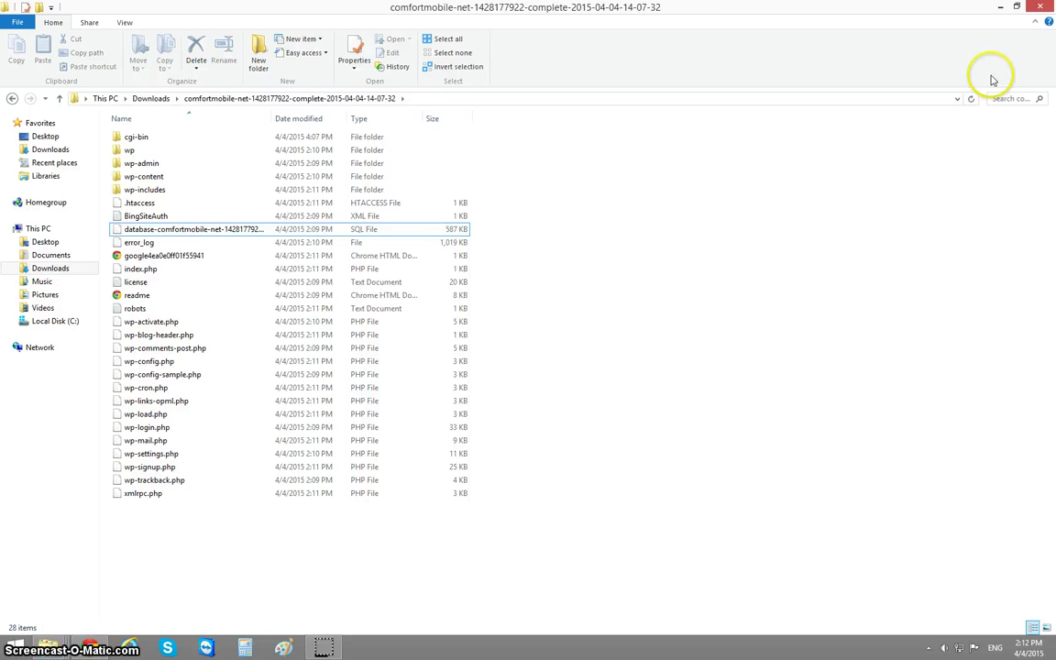
click(1044, 10)
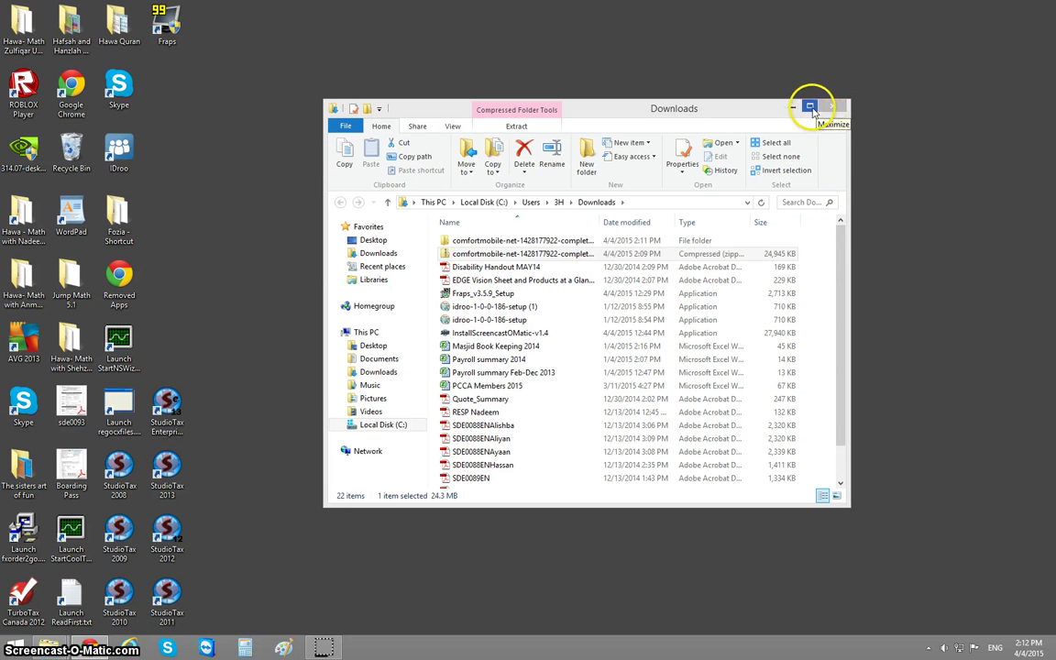
click(811, 107)
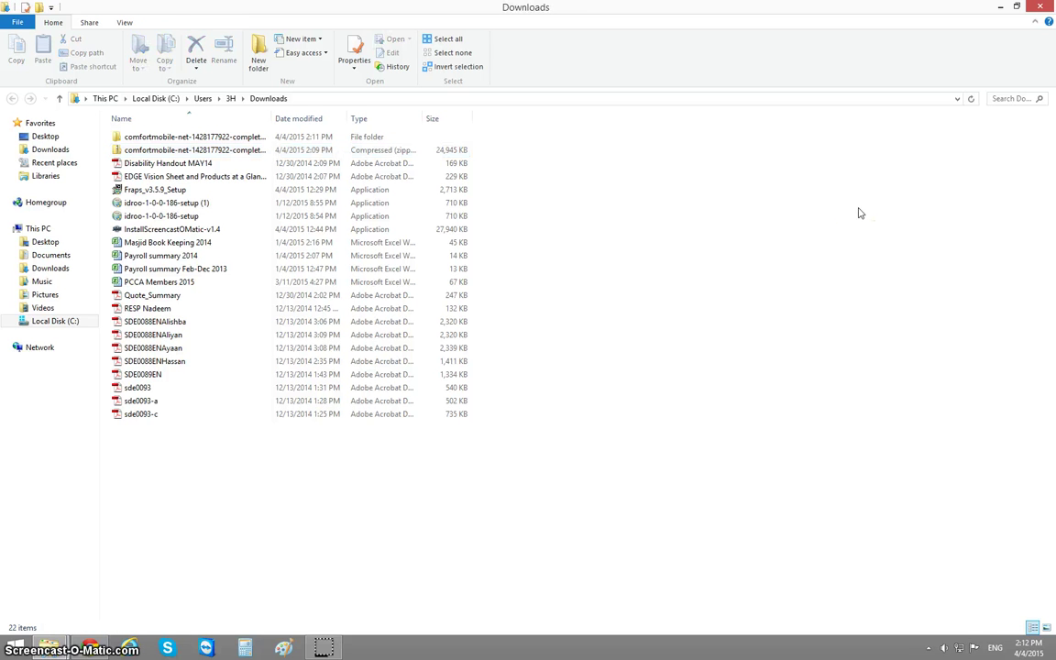